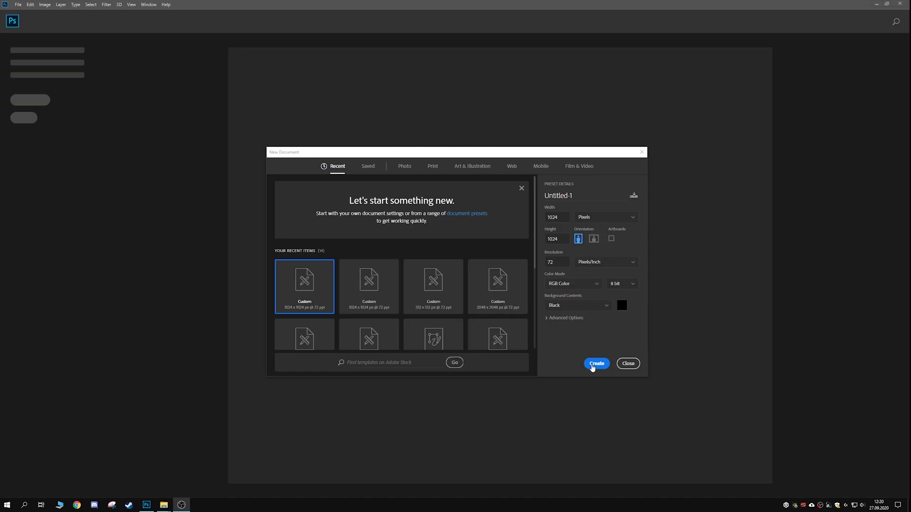
Step: Create a 1024 x 1024 pixel RGB document at 72 pixels/inch with a black background and fill the canvas with dark brown
click(593, 364)
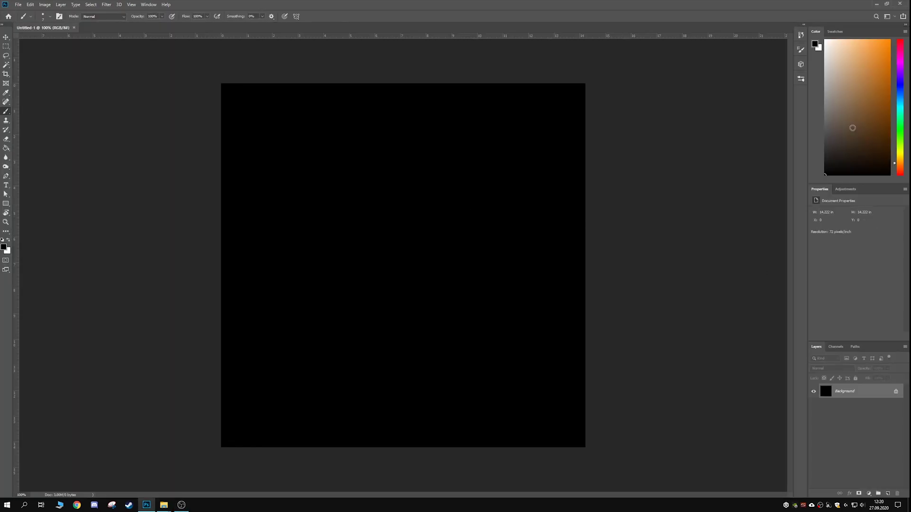
click(859, 133)
key(g)
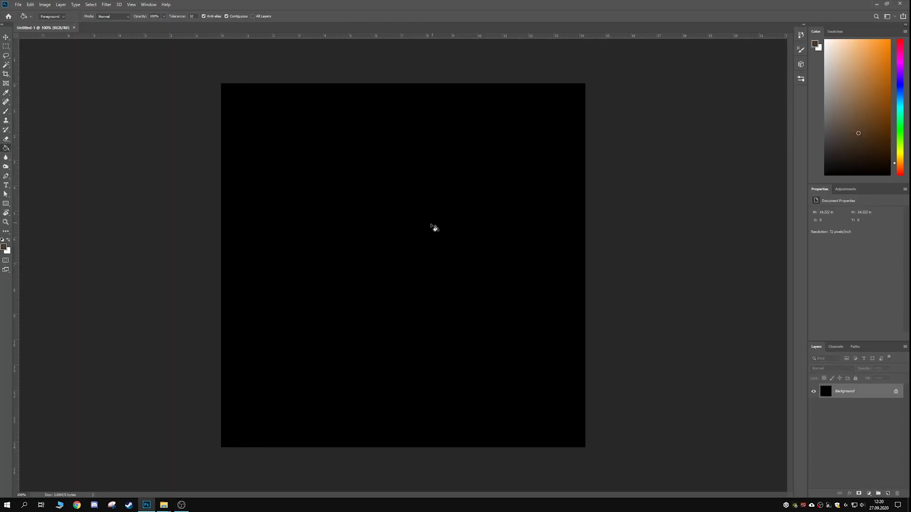
click(436, 225)
key(b)
key(d)
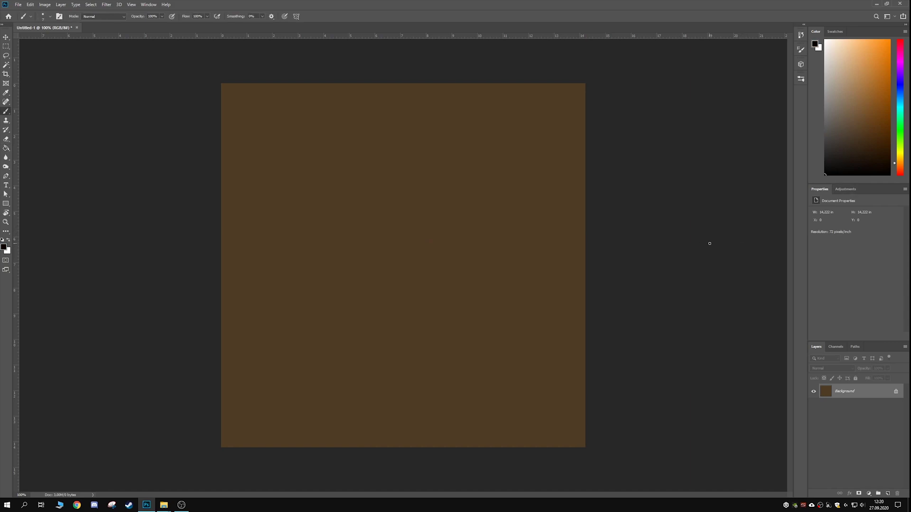
Step: Add a new layer and draw straight black lines outlining irregular rectangular floor tiles over the left half of the canvas
click(887, 494)
drag(219, 155, 288, 68)
mouse_move(285, 127)
mouse_down()
mouse_move(399, 127)
mouse_move(400, 83)
mouse_up()
mouse_move(335, 128)
mouse_down()
mouse_move(335, 214)
mouse_move(221, 214)
mouse_move(262, 282)
mouse_up()
drag(263, 282, 185, 278)
mouse_move(261, 282)
mouse_down()
mouse_move(312, 281)
mouse_move(311, 213)
mouse_move(221, 340)
mouse_up()
mouse_move(240, 341)
mouse_down()
mouse_move(240, 380)
mouse_move(313, 280)
mouse_move(377, 281)
mouse_up()
mouse_move(377, 281)
shift+mouse_down()
mouse_move(337, 212)
mouse_move(352, 410)
shift+mouse_up()
shift+drag(314, 356, 351, 356)
shift+drag(352, 411, 396, 411)
shift+drag(396, 411, 396, 447)
shift+drag(354, 334, 422, 334)
shift+drag(422, 334, 377, 260)
shift+drag(396, 410, 440, 411)
shift+drag(440, 411, 440, 333)
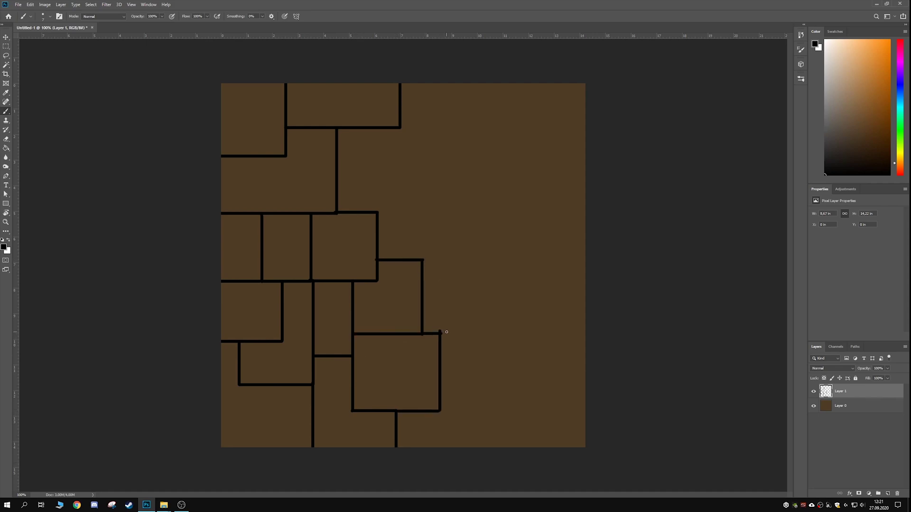
Step: Continue the straight black tile outlines across the right half of the canvas up to its edges
shift+drag(440, 410, 514, 411)
shift+drag(515, 411, 515, 448)
shift+drag(439, 373, 585, 373)
shift+drag(515, 411, 586, 411)
shift+drag(423, 282, 504, 281)
shift+drag(504, 282, 504, 351)
shift+drag(504, 318, 586, 318)
shift+drag(377, 212, 420, 212)
mouse_move(419, 212)
shift+mouse_down()
mouse_move(419, 127)
mouse_move(470, 138)
shift+mouse_up()
mouse_move(470, 137)
shift+mouse_down()
mouse_move(470, 83)
mouse_move(508, 137)
shift+mouse_up()
shift+drag(509, 138, 509, 166)
shift+drag(509, 166, 548, 83)
shift+drag(548, 166, 585, 166)
mouse_move(508, 218)
shift+mouse_down()
mouse_move(563, 218)
mouse_move(563, 162)
shift+mouse_up()
shift+drag(509, 166, 509, 258)
mouse_move(508, 257)
shift+mouse_down()
mouse_move(585, 258)
mouse_move(504, 282)
shift+mouse_up()
mouse_move(455, 281)
shift+mouse_down()
mouse_move(456, 212)
mouse_move(508, 212)
shift+mouse_up()
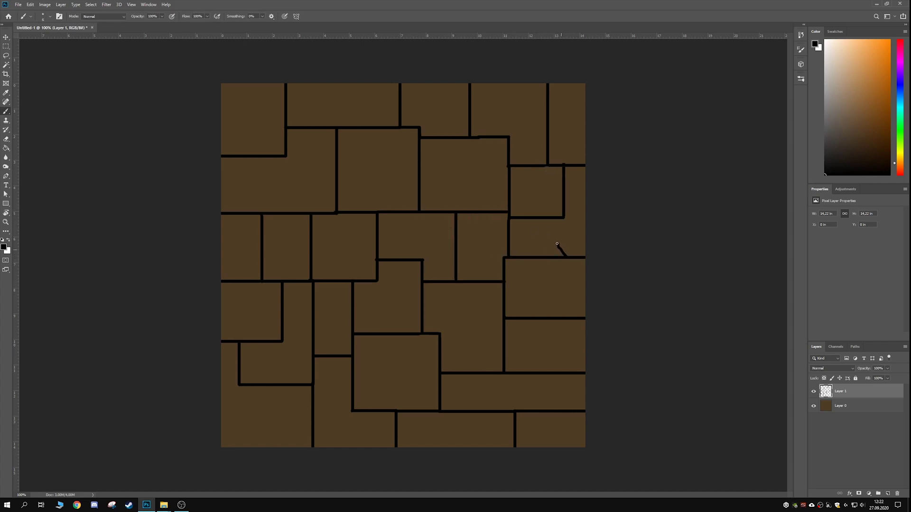
Step: Draw thin jagged crack lines across a few tiles in the upper left, centre right and lower centre, undoing unwanted strokes
key(ctrl+z)
drag(545, 234, 510, 242)
key(ctrl+z)
drag(502, 284, 440, 332)
mouse_move(353, 336)
mouse_down()
mouse_move(387, 369)
mouse_move(438, 375)
mouse_up()
key(ctrl+z)
mouse_move(285, 156)
mouse_down()
mouse_move(296, 168)
mouse_move(263, 212)
mouse_up()
drag(308, 186, 323, 212)
Step: Erase small bits along the edges of the black tile lines across the canvas to give them an uneven, worn look
key(e)
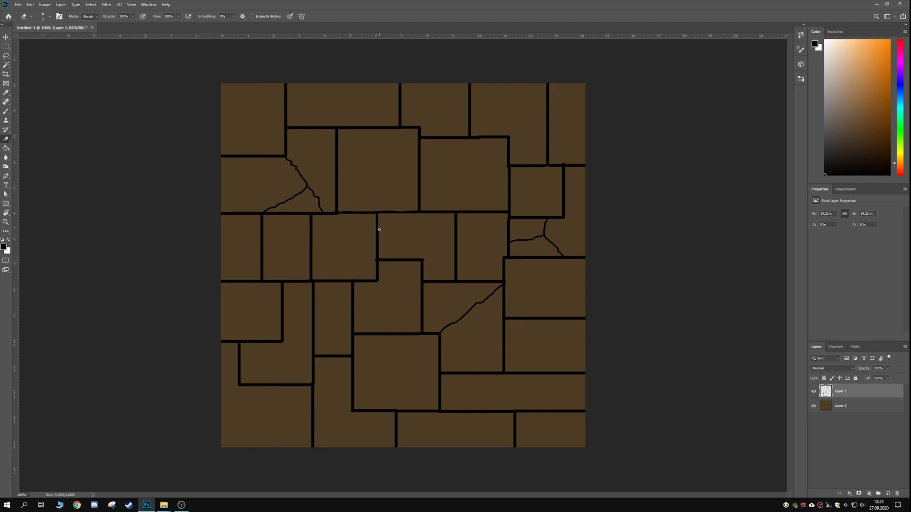
drag(378, 217, 379, 259)
mouse_move(381, 258)
mouse_down()
mouse_move(454, 280)
mouse_move(454, 216)
mouse_up()
mouse_move(506, 211)
mouse_down()
mouse_move(422, 210)
mouse_move(421, 142)
mouse_up()
drag(468, 137, 290, 125)
drag(338, 132, 338, 209)
drag(223, 213, 311, 213)
drag(350, 318, 350, 353)
drag(283, 288, 283, 336)
drag(421, 283, 422, 328)
drag(457, 412, 530, 412)
drag(446, 374, 463, 374)
drag(516, 317, 578, 317)
drag(503, 282, 463, 283)
drag(505, 260, 505, 311)
drag(543, 219, 517, 219)
drag(564, 194, 564, 214)
drag(547, 161, 548, 86)
drag(469, 85, 470, 135)
drag(312, 216, 312, 277)
drag(290, 281, 221, 283)
drag(272, 342, 224, 341)
drag(272, 384, 308, 384)
drag(238, 347, 238, 386)
drag(313, 411, 313, 447)
drag(394, 421, 394, 447)
drag(513, 415, 514, 439)
drag(225, 155, 273, 155)
drag(286, 140, 286, 152)
Step: Add a new layer above the tile lines and set its opacity to 32%
click(888, 494)
click(887, 368)
drag(889, 378, 865, 378)
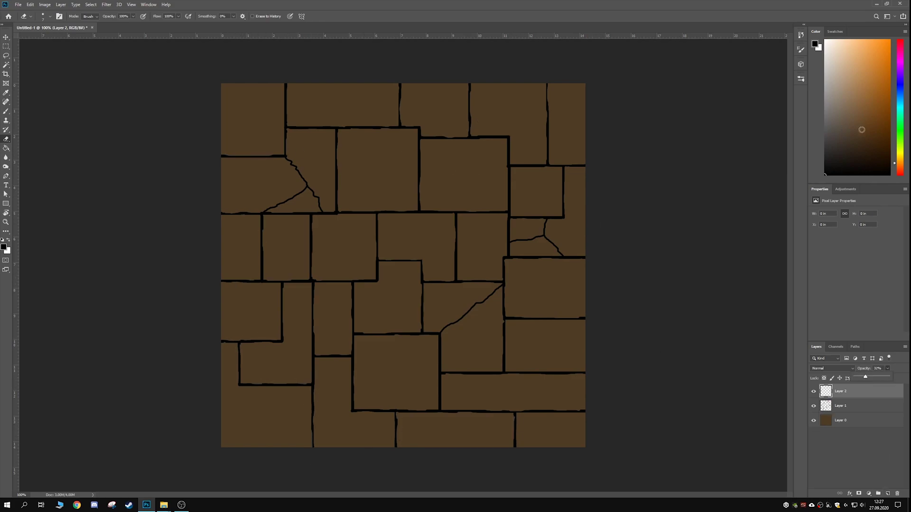
Step: Paint dark grey stains on seven tiles with an enlarged Soft Round brush on the semi-transparent layer
drag(832, 124, 783, 138)
key(bracketright)
key(bracketright)
key(bracketright)
key(bracketright)
key(bracketright)
key(bracketright)
key(bracketright)
click(46, 16)
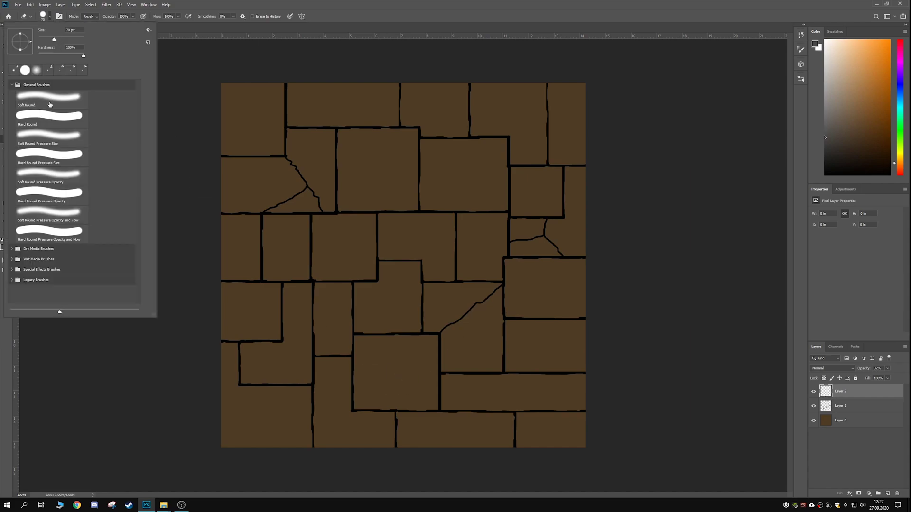
click(49, 100)
key(b)
click(411, 381)
drag(411, 381, 399, 366)
key(bracketleft)
key(bracketleft)
drag(444, 186, 488, 187)
drag(384, 145, 363, 175)
click(338, 246)
click(528, 394)
click(562, 345)
drag(234, 428, 272, 431)
key(ctrl+z)
click(258, 421)
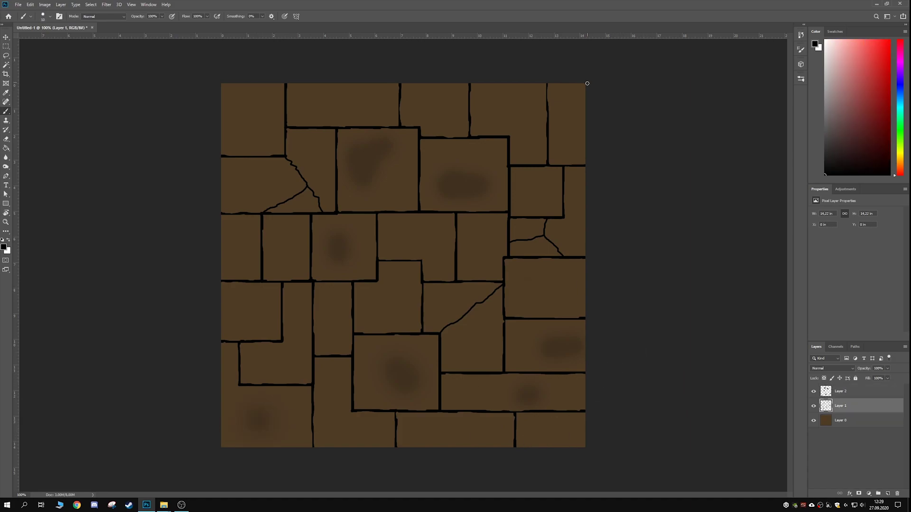
Step: On Layer 1, paint a black border along the canvas's top edge and upper right edge and roughen it with a small eraser
drag(587, 84, 586, 172)
mouse_move(586, 115)
mouse_down()
mouse_move(561, 83)
mouse_move(222, 84)
mouse_move(394, 87)
mouse_up()
key(e)
key(bracketleft)
key(bracketleft)
key(bracketleft)
key(bracketleft)
key(bracketleft)
key(bracketleft)
key(bracketleft)
key(bracketleft)
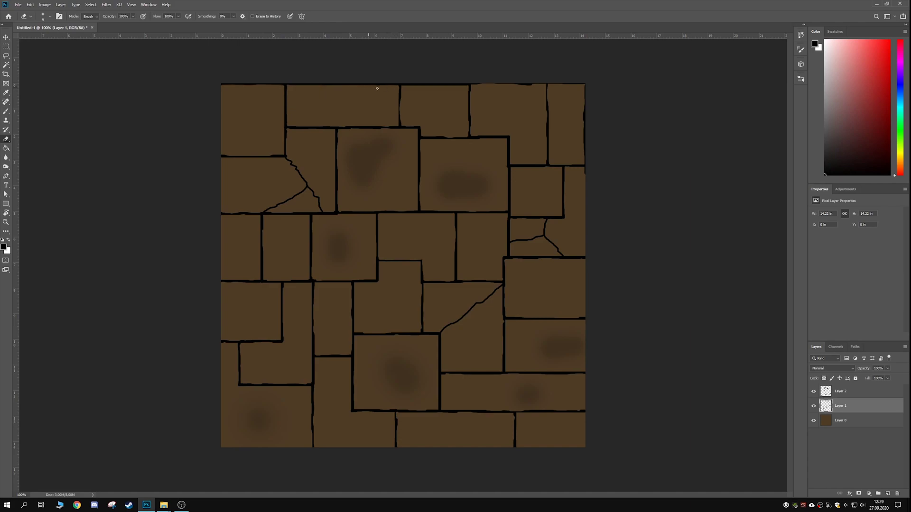
Step: Paint the black border along the rest of the right edge, the bottom edge and the left edge of the canvas
key(b)
mouse_move(588, 179)
mouse_down()
mouse_move(583, 448)
mouse_move(222, 449)
mouse_up()
drag(221, 348, 220, 446)
drag(221, 82, 221, 340)
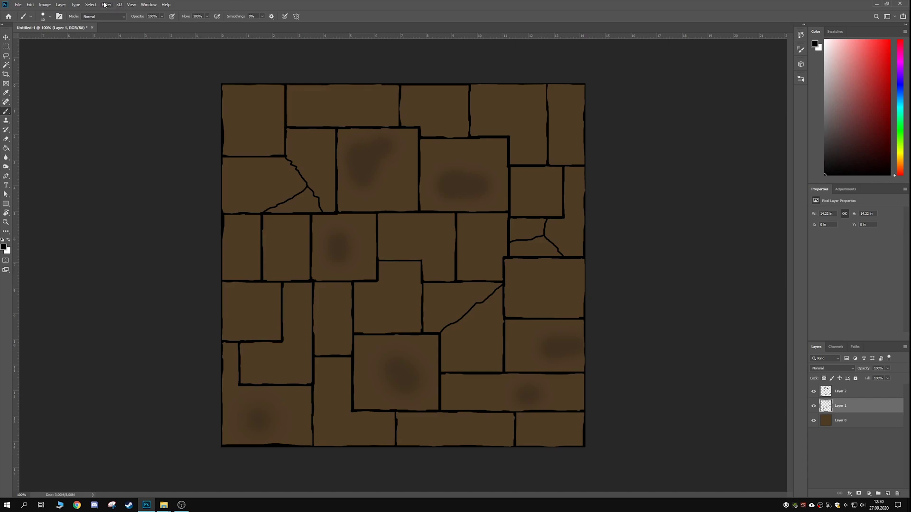
Step: Apply the Offset filter to Layer 1 with +512 pixels horizontally and vertically, using Wrap Around
click(148, 6)
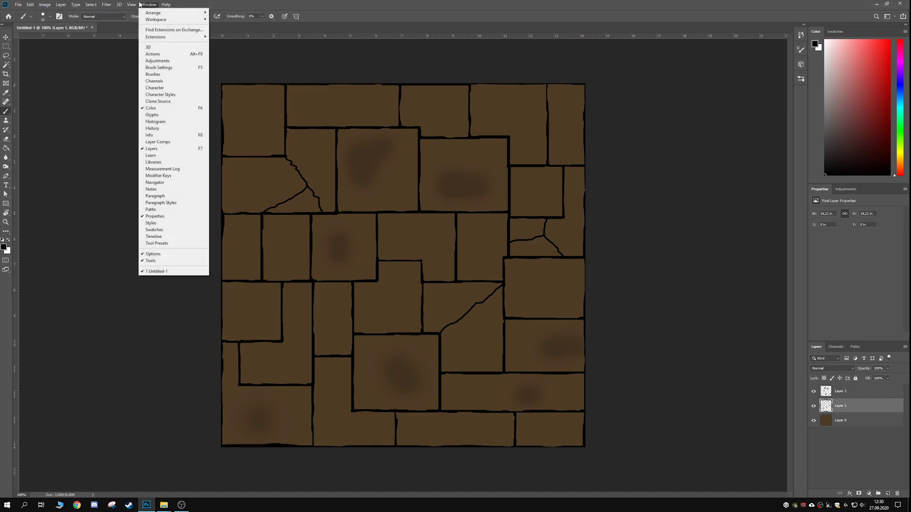
mouse_move(105, 4)
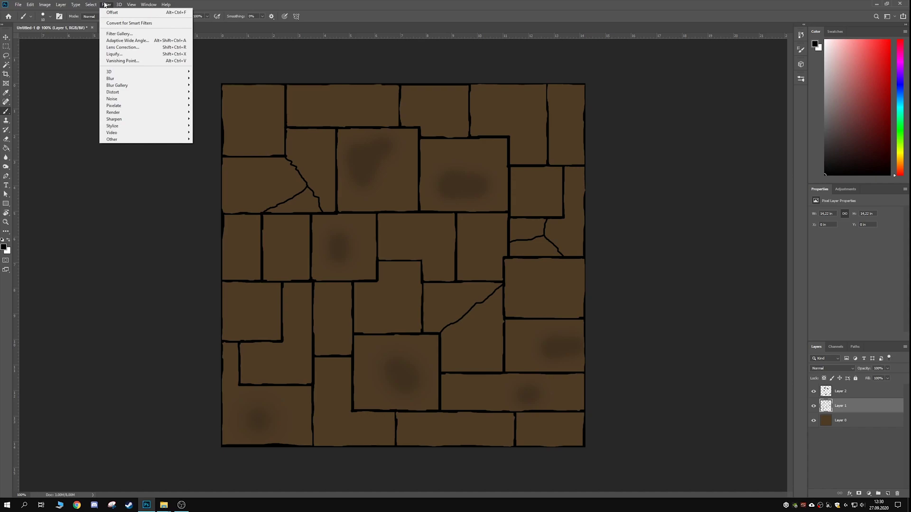
mouse_move(158, 139)
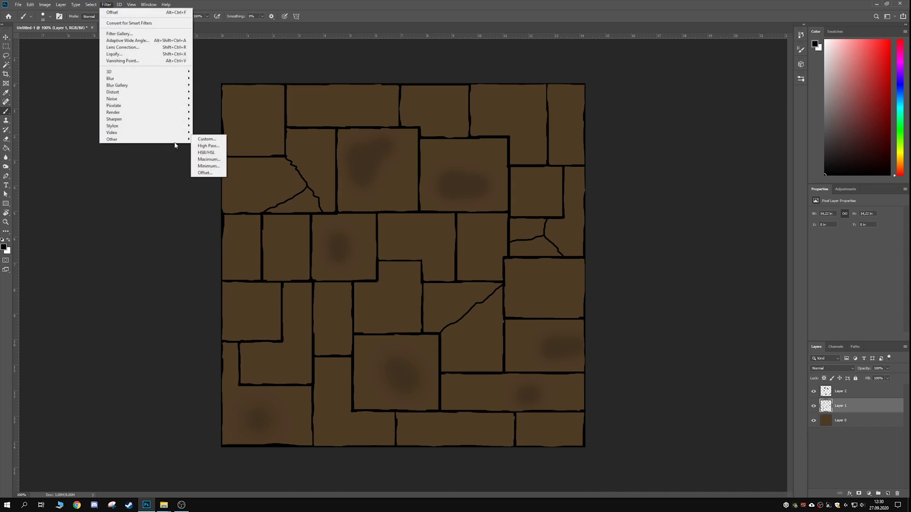
click(205, 173)
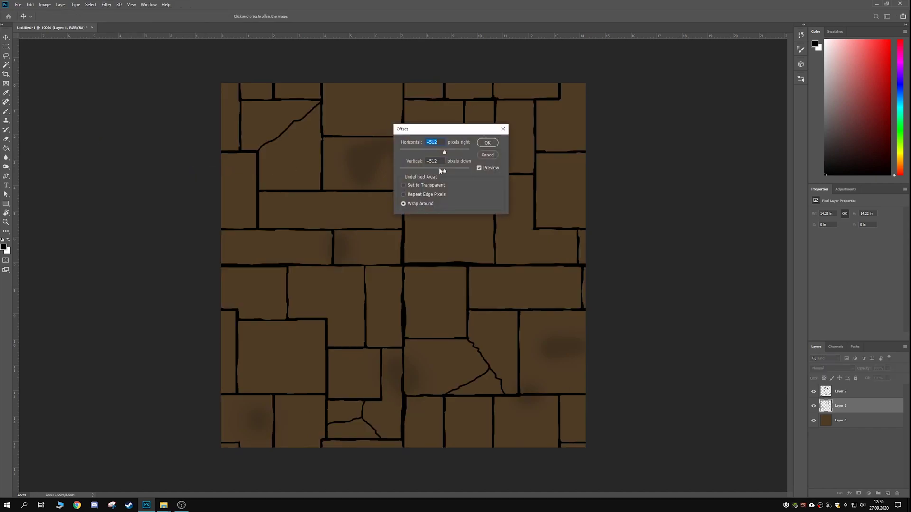
click(487, 143)
Step: Erase along the thick horizontal and vertical seams through the canvas centre with a Hard Round eraser to thin them
key(b)
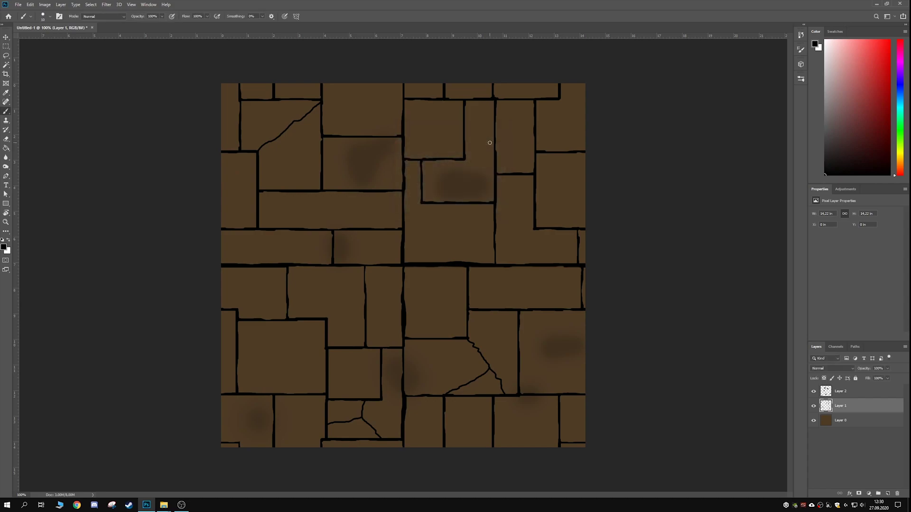
key(e)
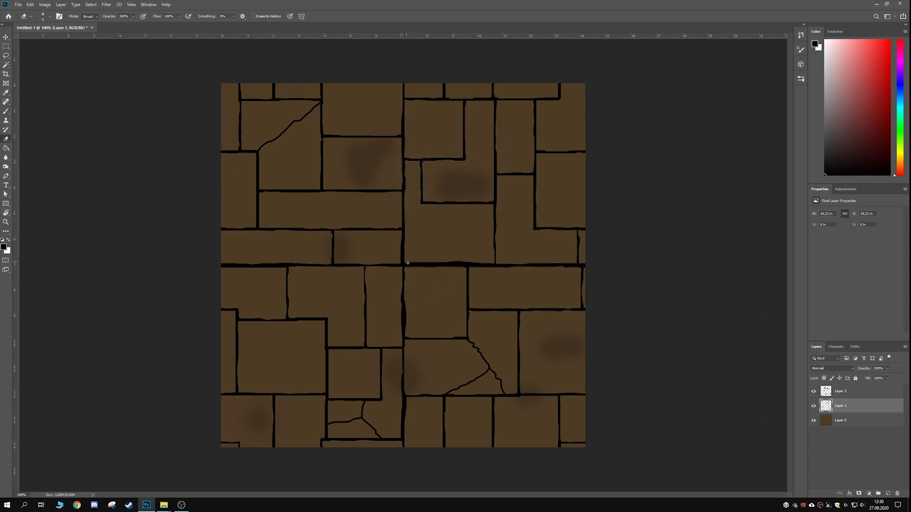
drag(406, 263, 479, 262)
click(50, 16)
click(54, 117)
click(436, 259)
drag(424, 263, 572, 262)
drag(495, 269, 581, 269)
drag(400, 235, 400, 263)
drag(261, 264, 233, 262)
drag(222, 268, 286, 268)
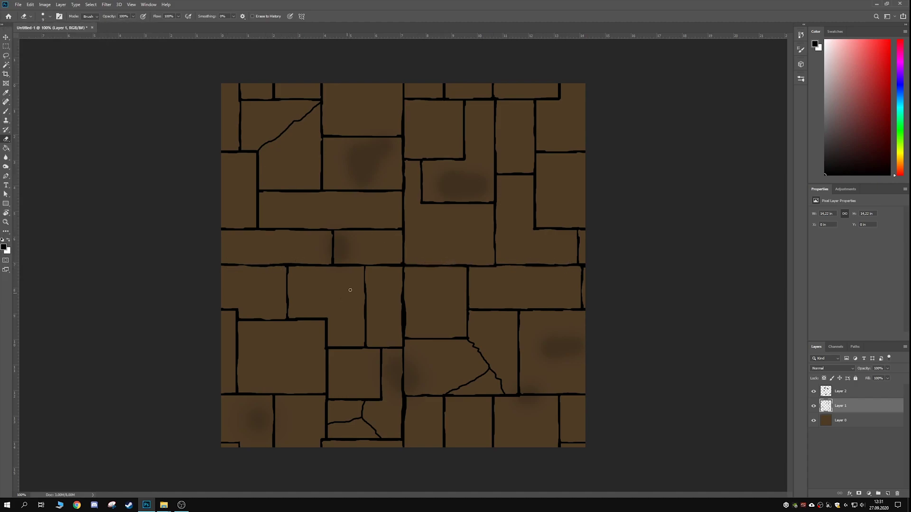
drag(405, 299, 406, 330)
Step: Stamp all visible layers into a new layer above Layer 2 and hide the original layers
click(859, 393)
key(ctrl+alt+shift+e)
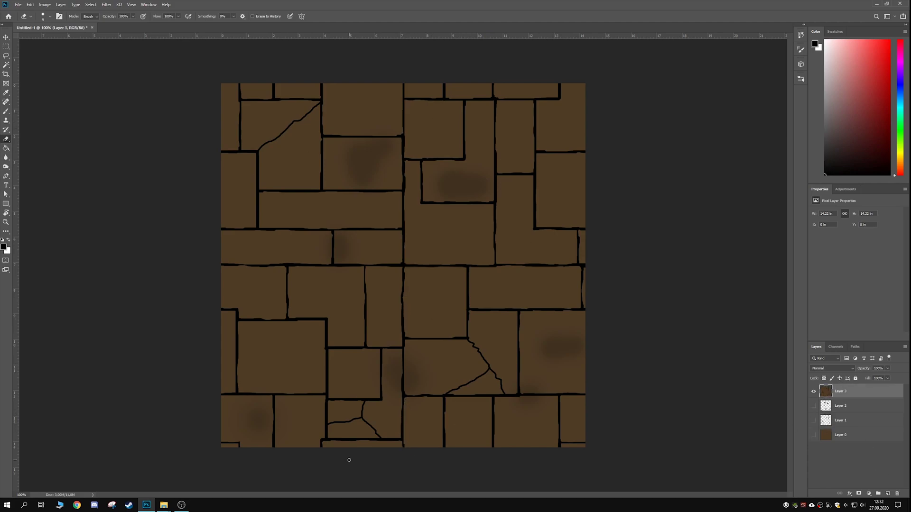
Step: Place the Dirt_texture - Kopya image from the floor folder on top, scale it to about 57%, and shift it right while covering the canvas
mouse_move(163, 504)
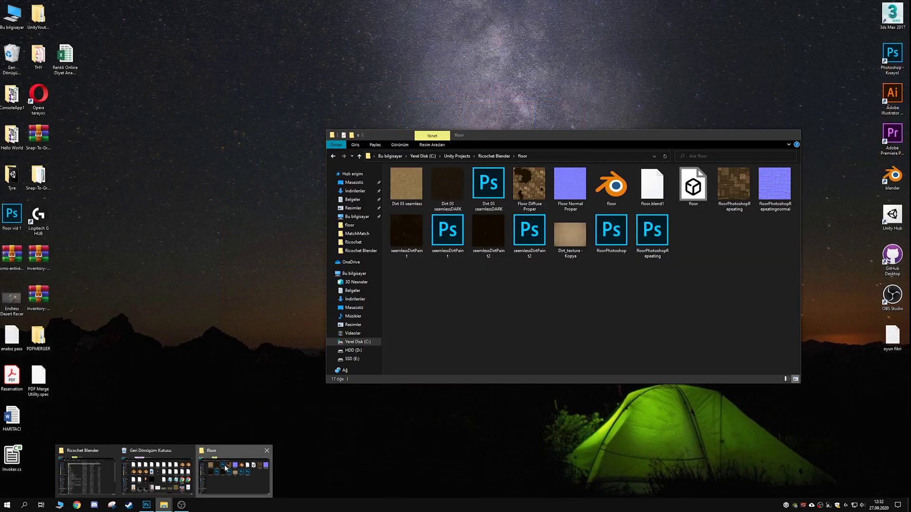
click(225, 468)
drag(570, 235, 638, 422)
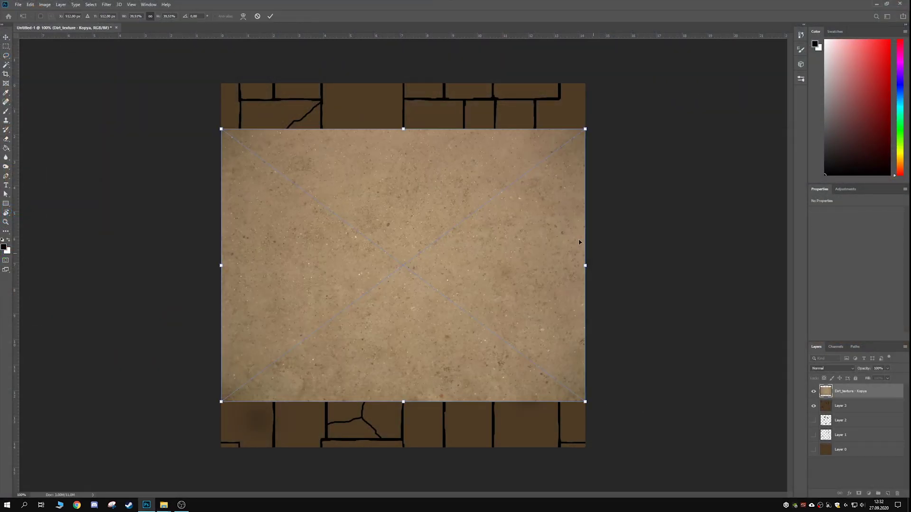
drag(403, 129, 402, 66)
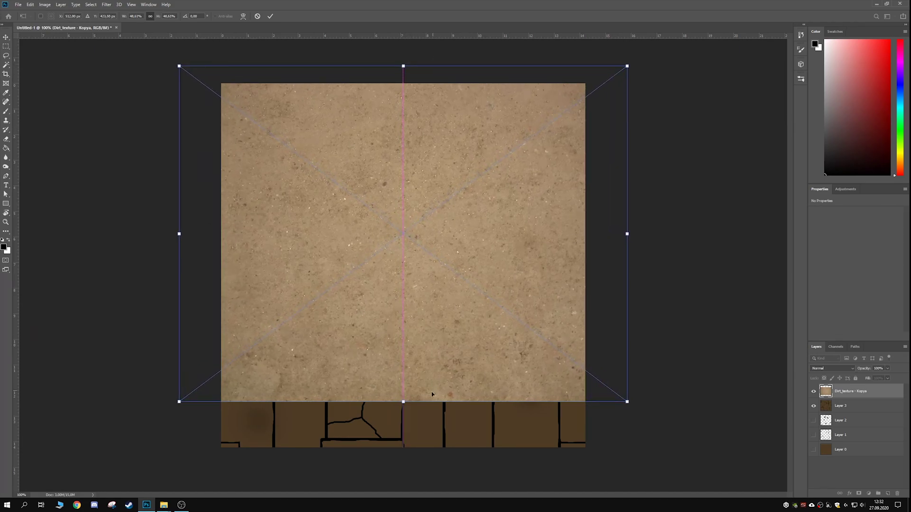
drag(402, 401, 404, 462)
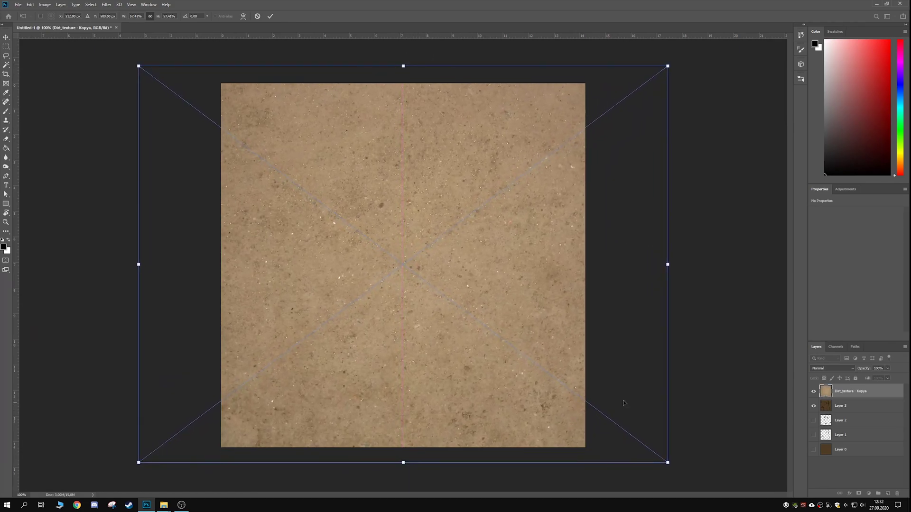
drag(432, 281, 500, 284)
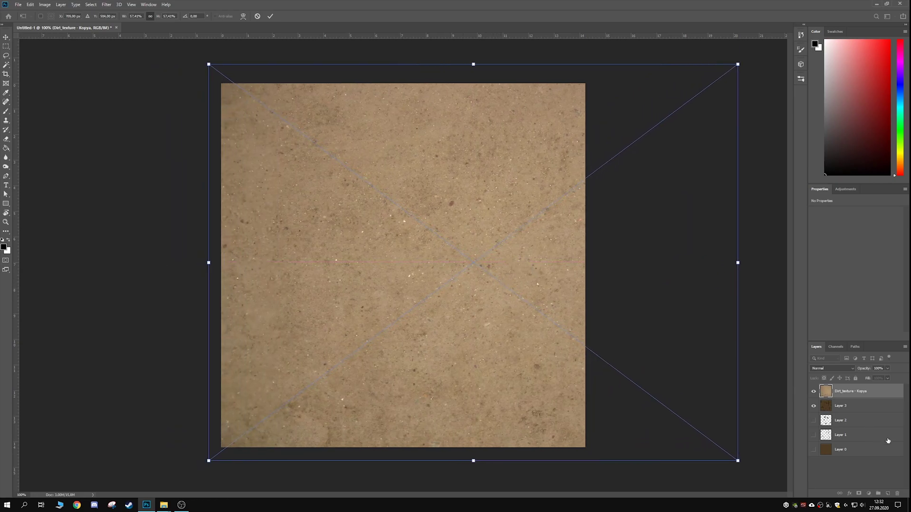
key(e)
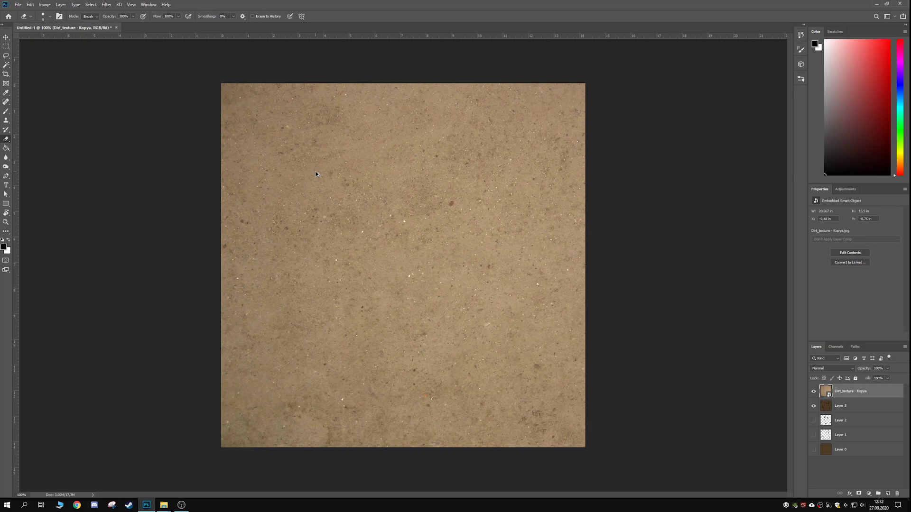
Step: Convert the dirt texture to black and white and set its blend mode to Multiply
key(ctrl+alt+shift+b)
click(506, 110)
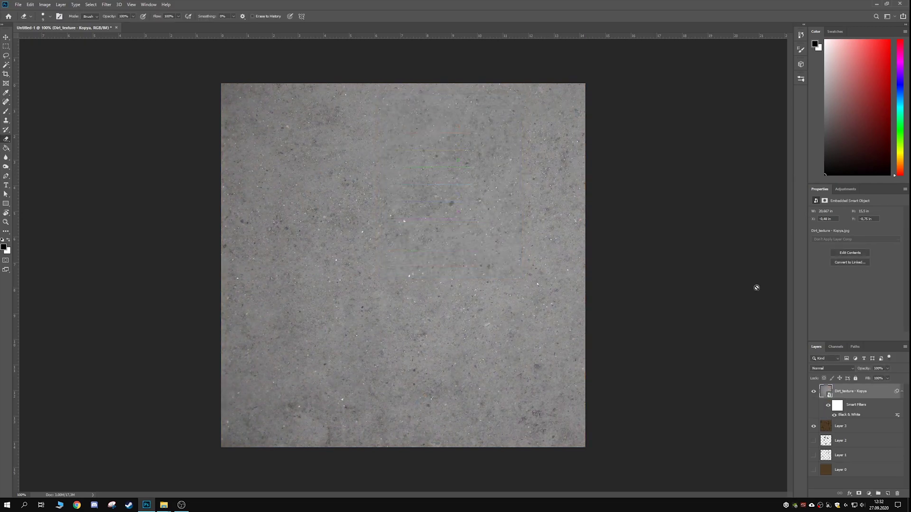
click(852, 369)
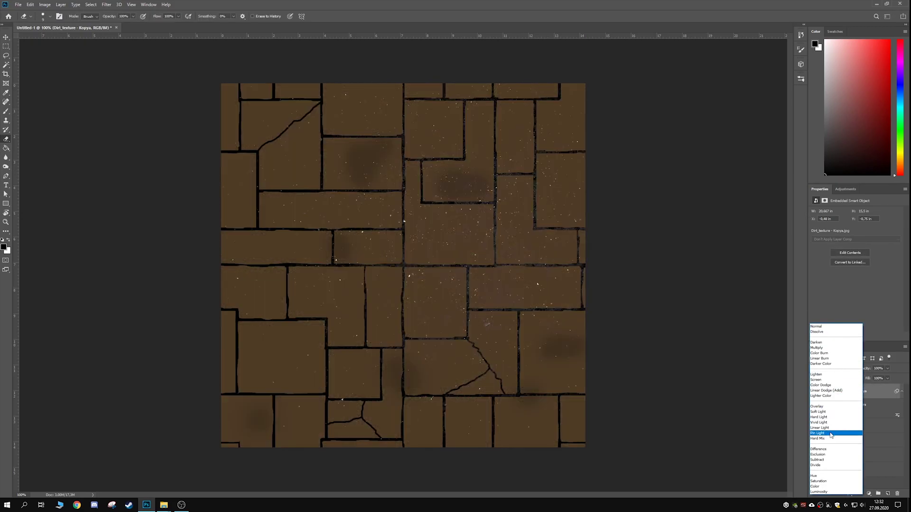
click(817, 347)
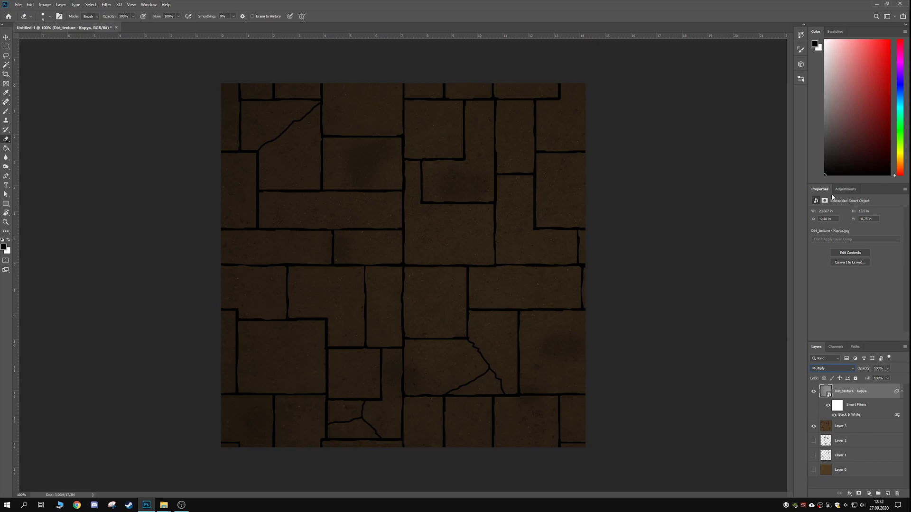
Step: Add a Curves adjustment layer above the dirt texture and raise the dark tones of the RGB curve strongly to brighten the tiles
click(845, 189)
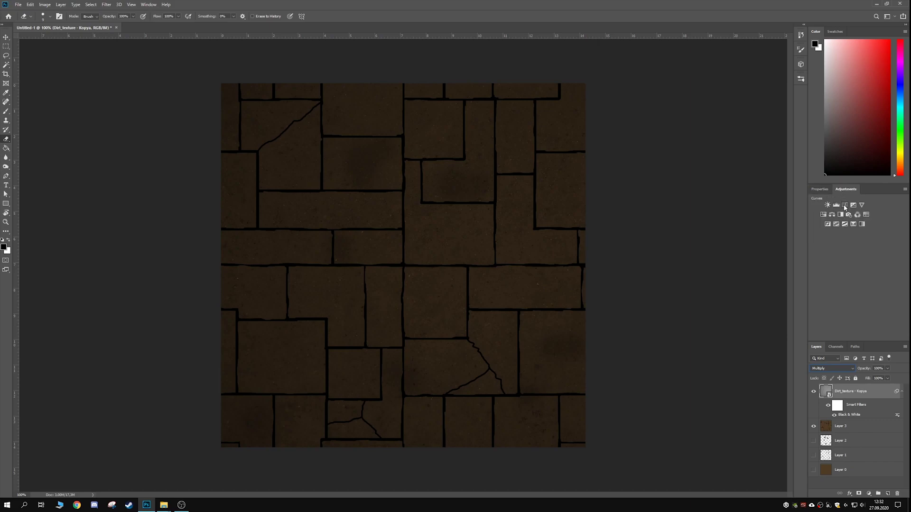
click(845, 205)
drag(852, 275, 843, 248)
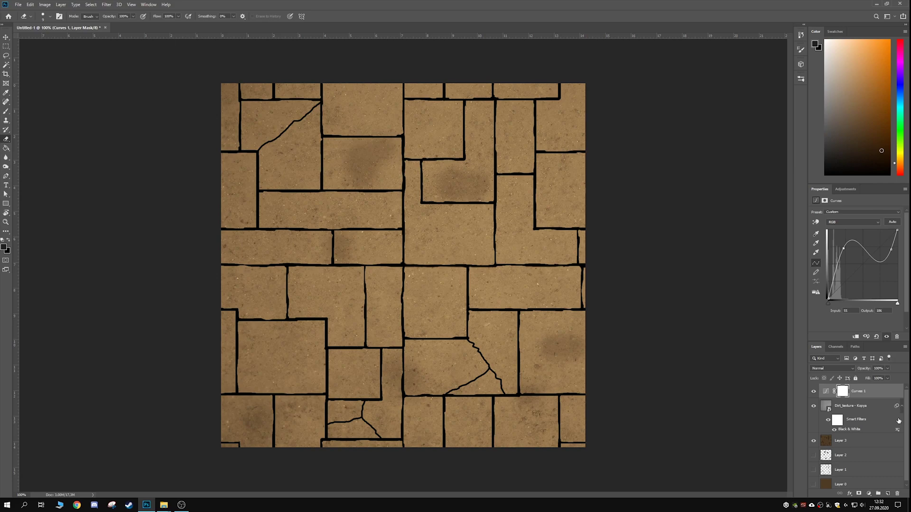
Step: Apply a Gaussian Blur with a very small radius to the dirt texture layer
click(842, 409)
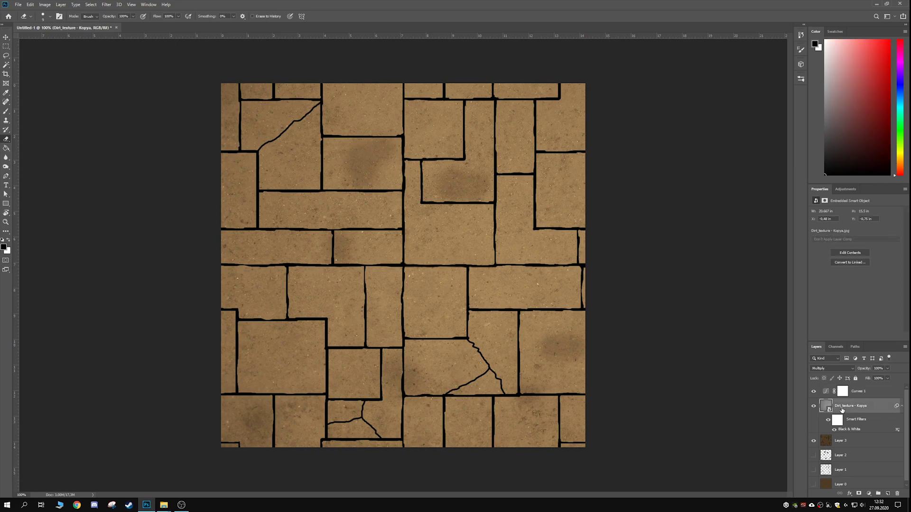
click(148, 4)
mouse_move(106, 5)
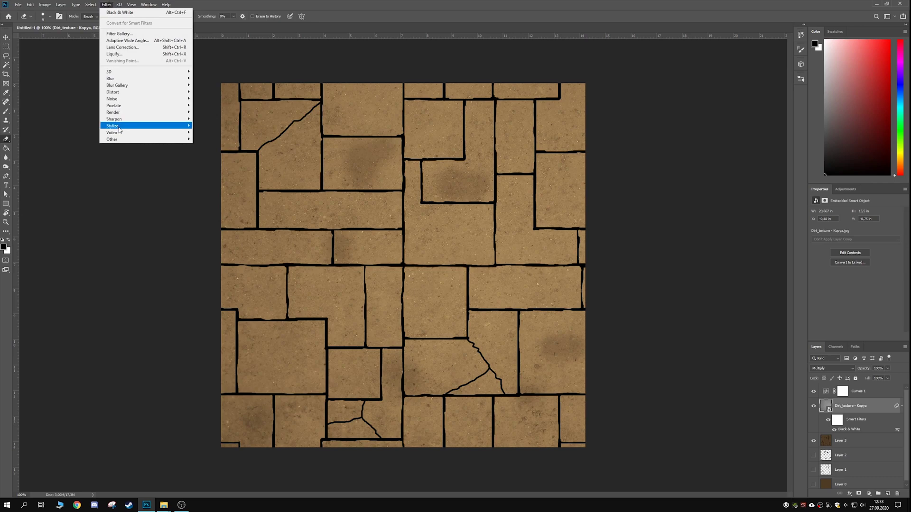
mouse_move(123, 131)
mouse_move(132, 79)
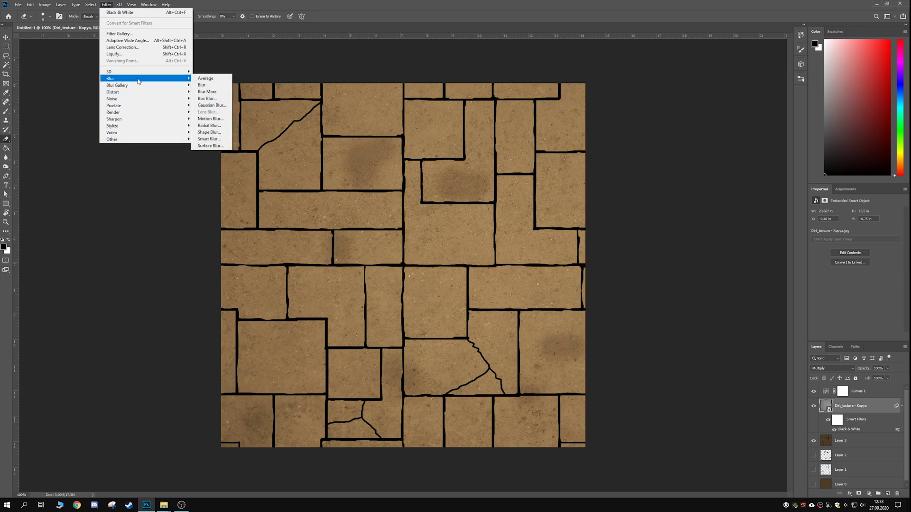
click(211, 105)
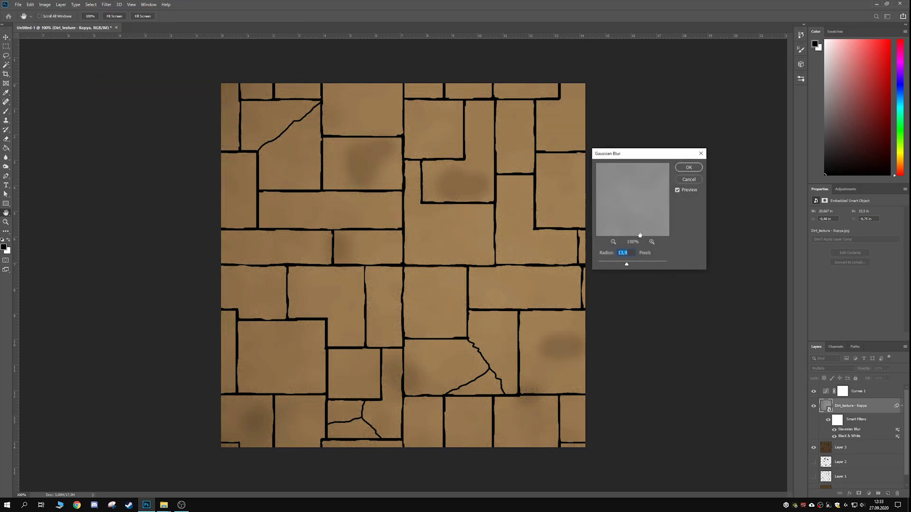
drag(600, 265, 600, 265)
click(688, 167)
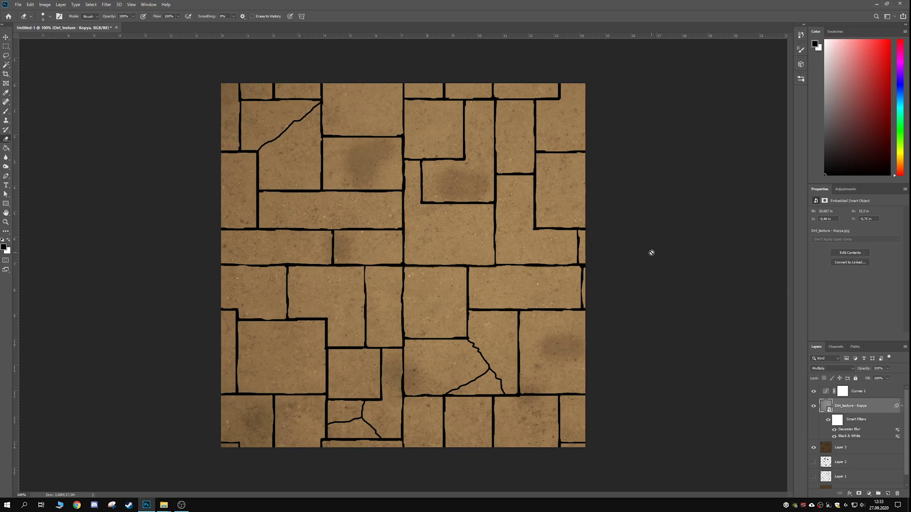
Step: Stamp all visible layers into a new layer above the Curves adjustment and run Generate Normal Map on it
click(857, 391)
key(ctrl+shift+alt+e)
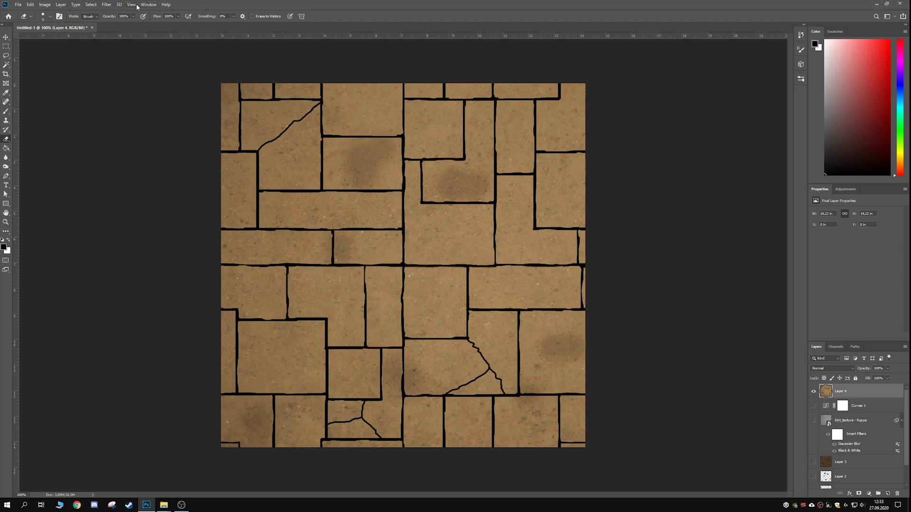
click(108, 4)
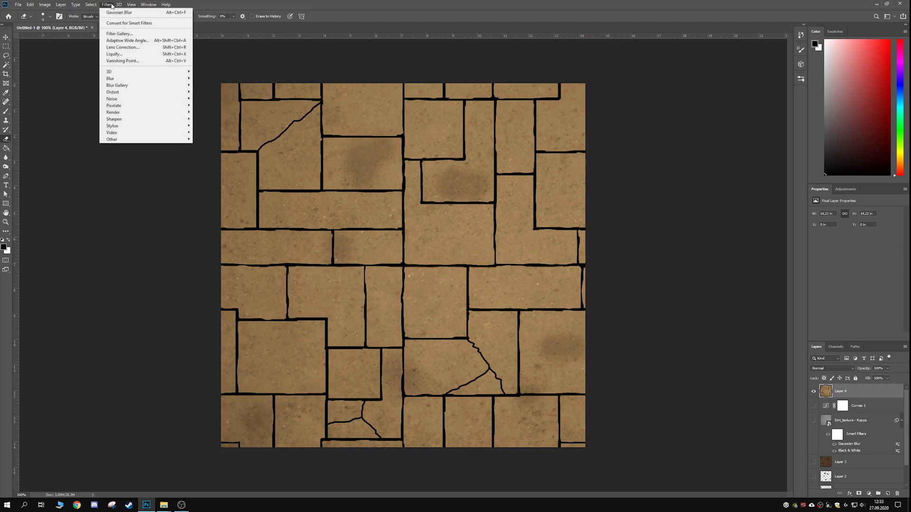
mouse_move(154, 71)
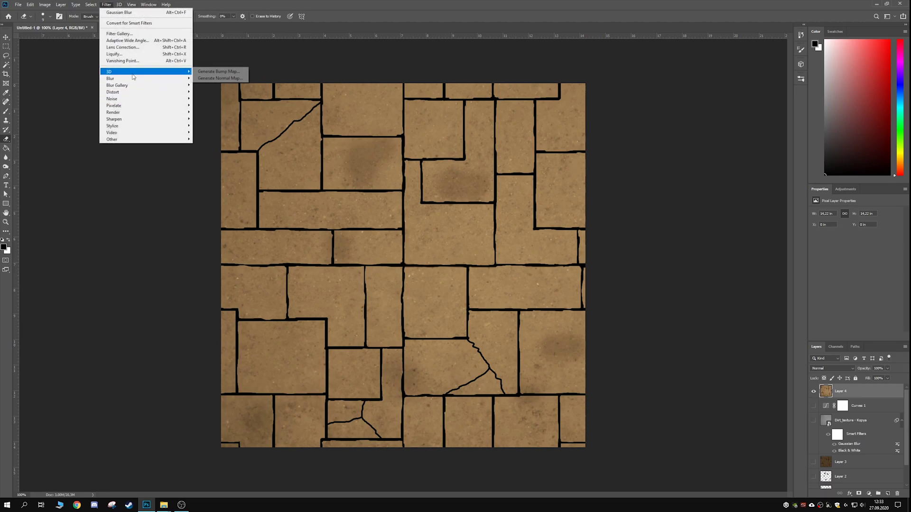
click(216, 78)
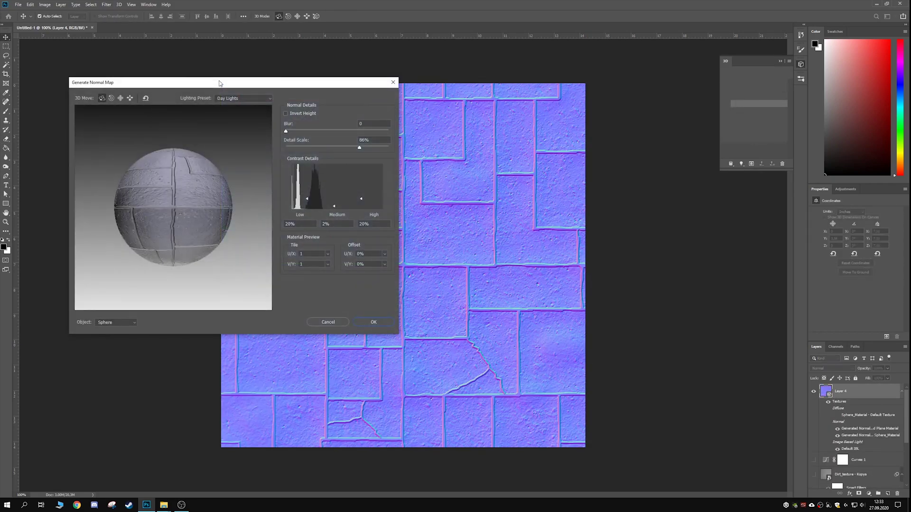
Step: Set the normal map's preview object to Cube and rotate the preview to inspect the relief
click(120, 322)
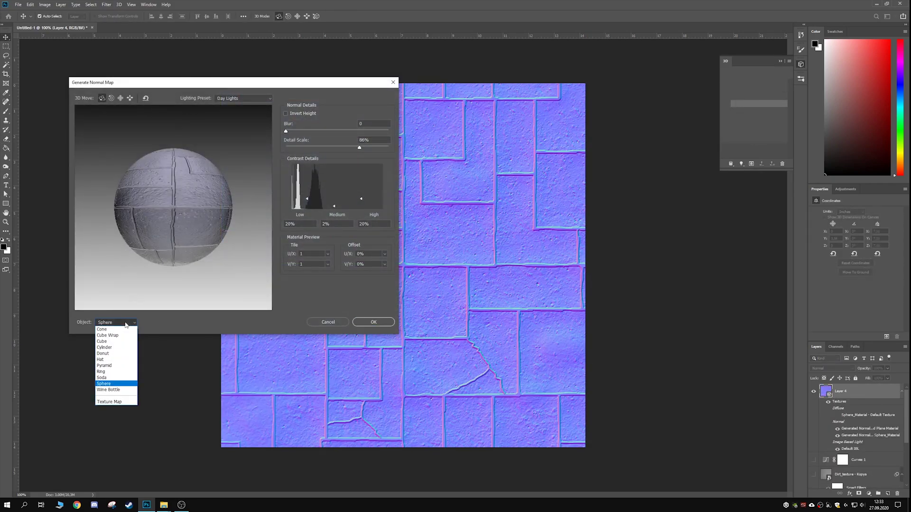
click(105, 346)
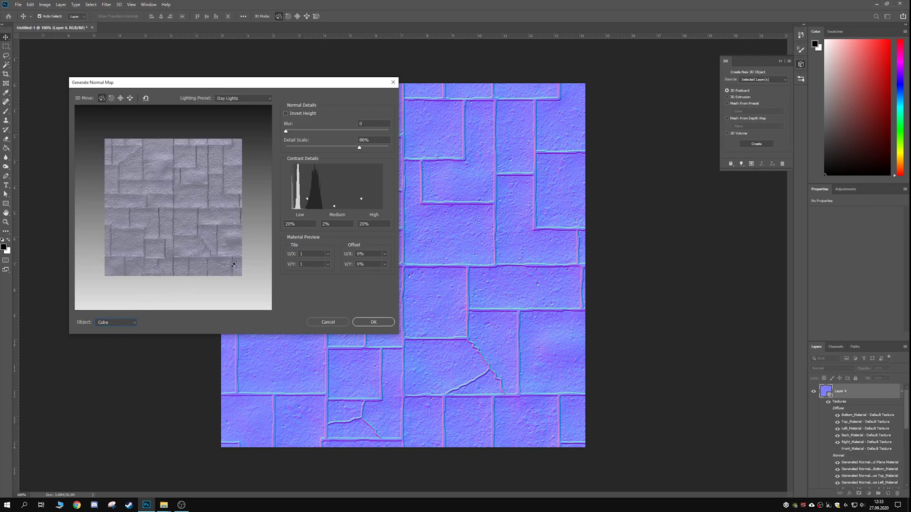
mouse_move(184, 244)
mouse_down()
mouse_move(177, 207)
mouse_move(161, 234)
mouse_move(162, 212)
mouse_move(173, 246)
mouse_up()
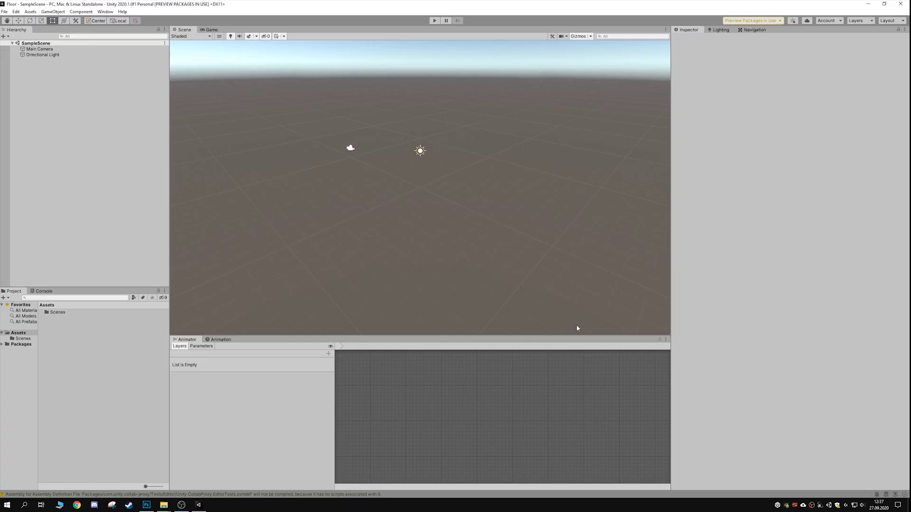
Step: In the Unity Floor project, add a 3D Plane to SampleScene
right_click(49, 72)
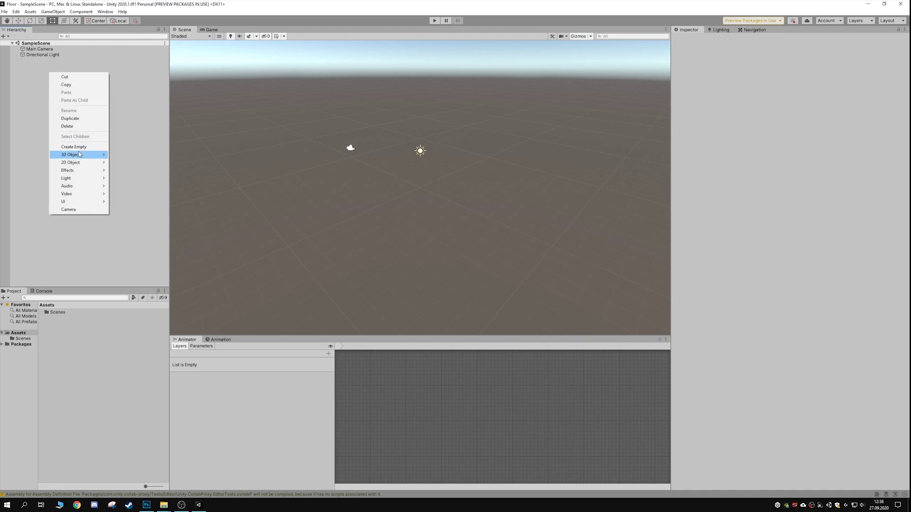
mouse_move(80, 155)
click(135, 182)
Step: Create a new material named FloorMat in the Assets folder
right_click(71, 335)
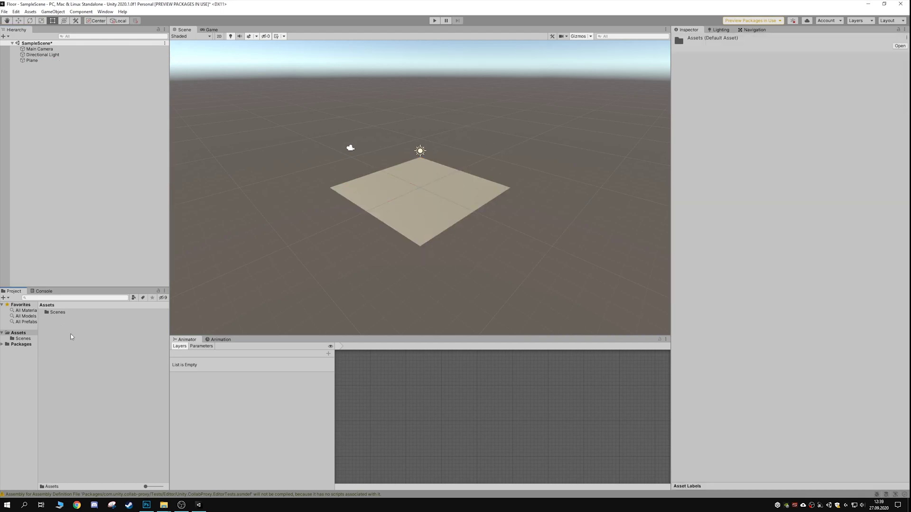
mouse_move(150, 152)
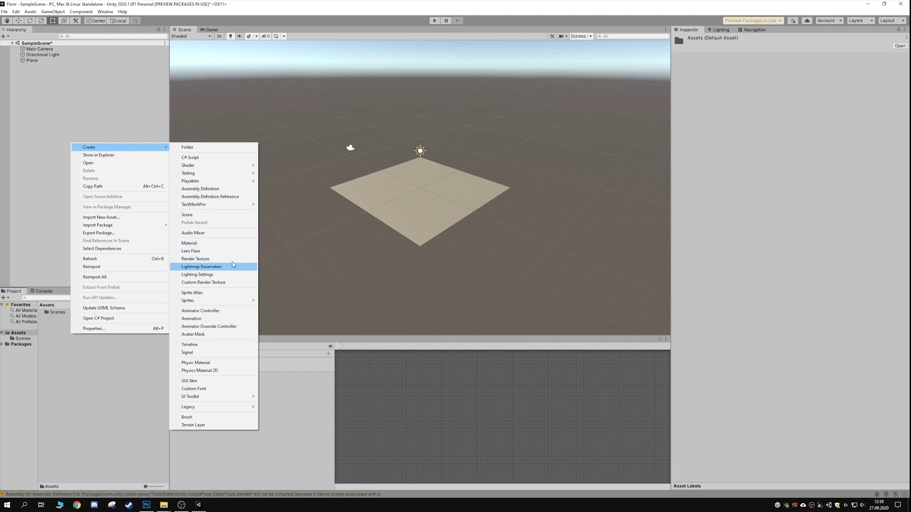
click(212, 243)
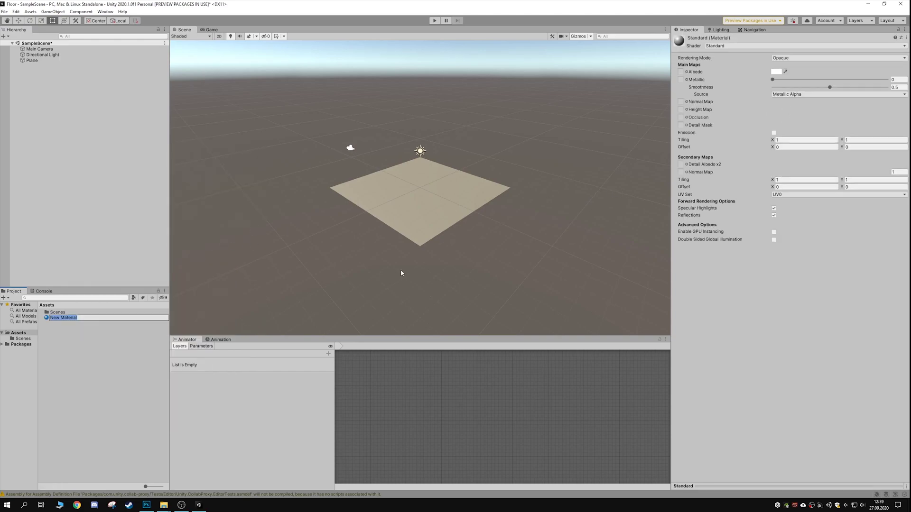
text(FloorMat)
key(Return)
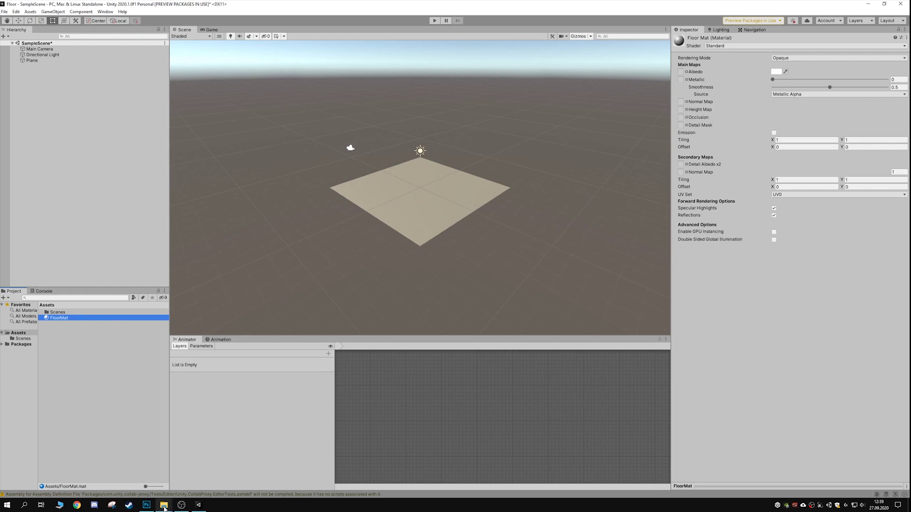
Step: Import the FloorDiffuse and FloorNormal images from the desktop into the project's Assets folder
mouse_move(164, 505)
click(909, 504)
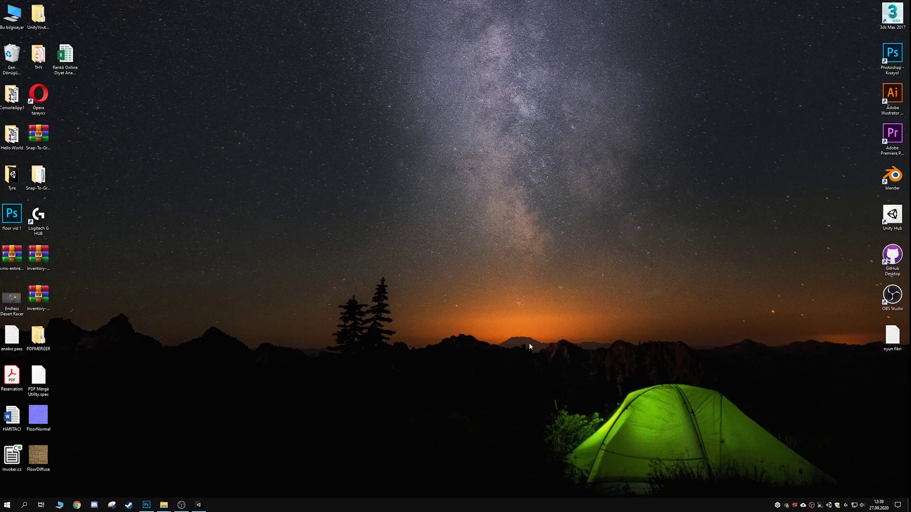
drag(81, 402, 26, 494)
drag(38, 416, 55, 329)
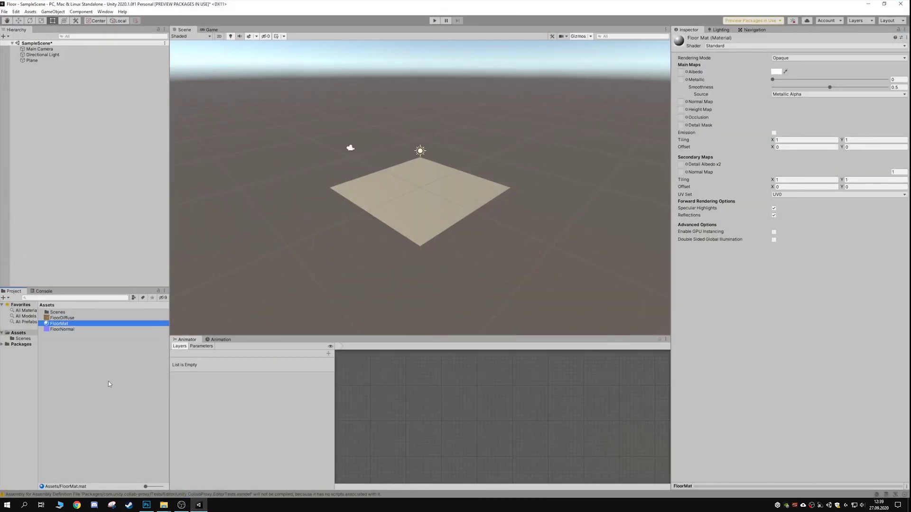
Step: Assign FloorDiffuse as FloorMat's albedo and FloorNormal as its normal map, and apply the material to the plane
click(60, 323)
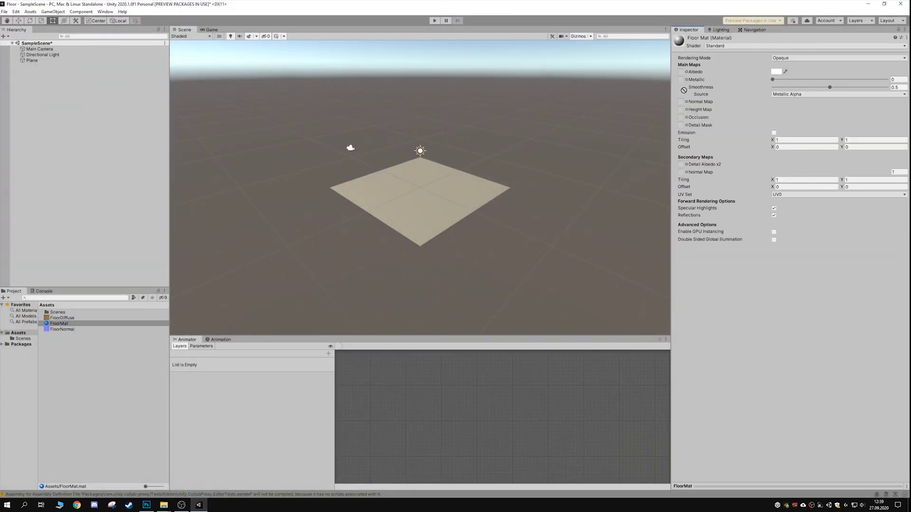
drag(67, 332, 683, 101)
drag(60, 323, 443, 191)
Step: Examine the textured plane's relief and cracks from several angles, both close up and from a distance
middle_drag(490, 191, 472, 242)
scroll(471, 243, up, 3)
right_drag(471, 242, 427, 289)
middle_drag(428, 289, 508, 229)
scroll(508, 230, up, 3)
right_drag(508, 230, 491, 248)
scroll(503, 189, down, 2)
middle_drag(492, 170, 498, 262)
scroll(466, 193, up, 2)
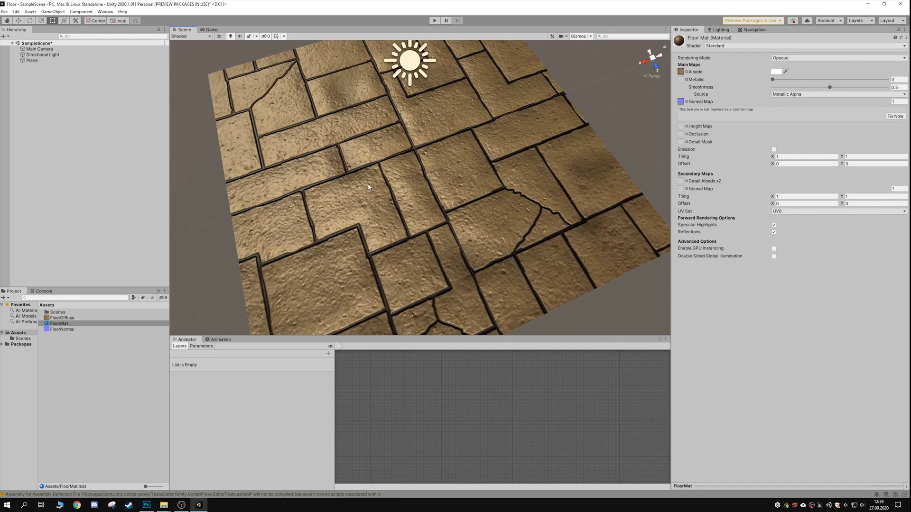
right_drag(369, 180, 408, 208)
scroll(408, 209, down, 4)
middle_drag(408, 208, 471, 187)
right_drag(472, 187, 440, 256)
scroll(426, 223, down, 6)
middle_drag(439, 257, 473, 143)
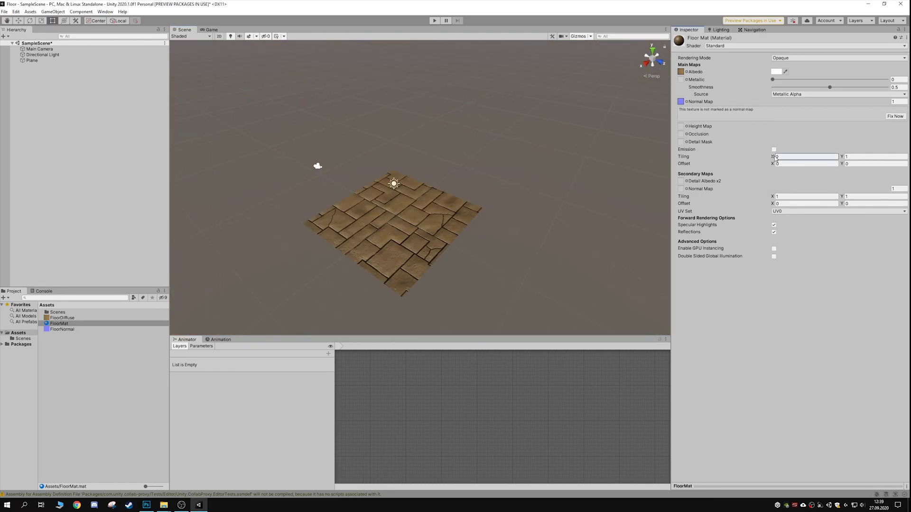
Step: Set FloorMat's main map tiling to 3 in both X and Y and inspect the repeated tiles up close
drag(772, 156, 817, 156)
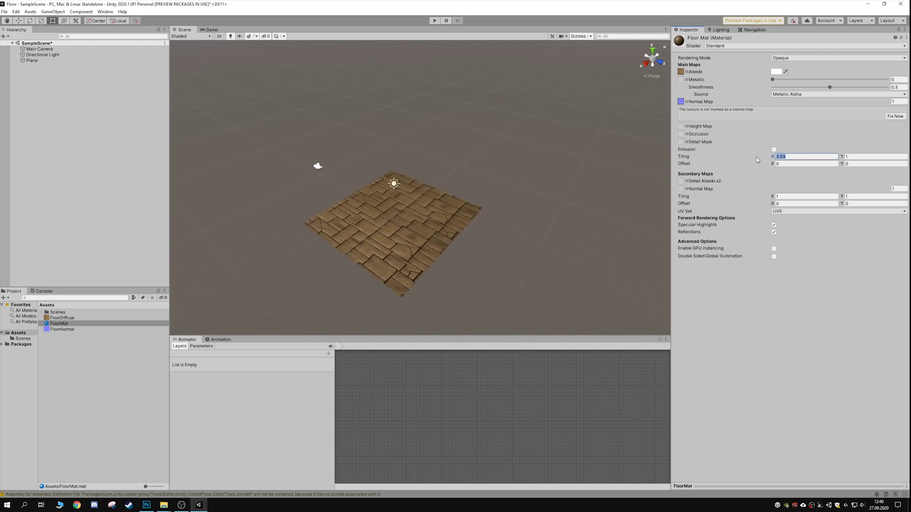
text(3)
key(Tab)
text(3)
scroll(422, 201, up, 10)
right_drag(413, 256, 366, 256)
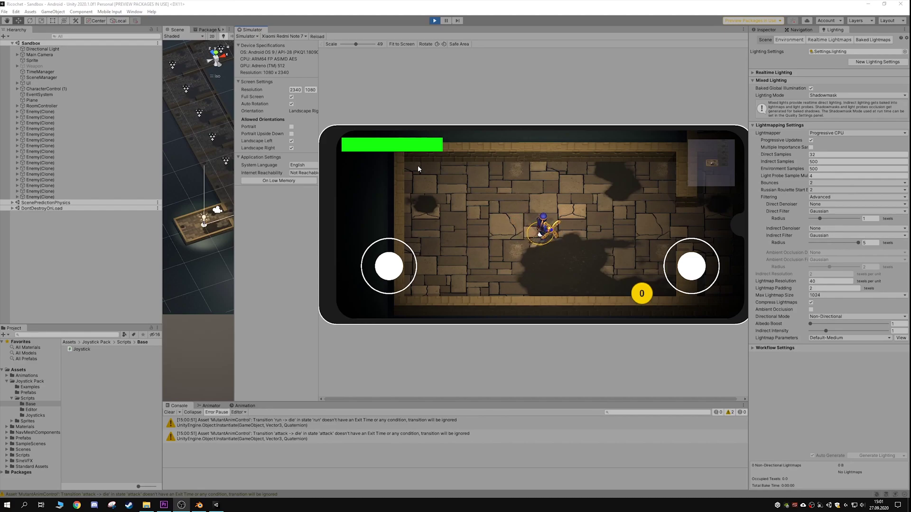
Step: Move the character around the room in the running Ricochet game to view the finished floor in play
drag(393, 260, 500, 254)
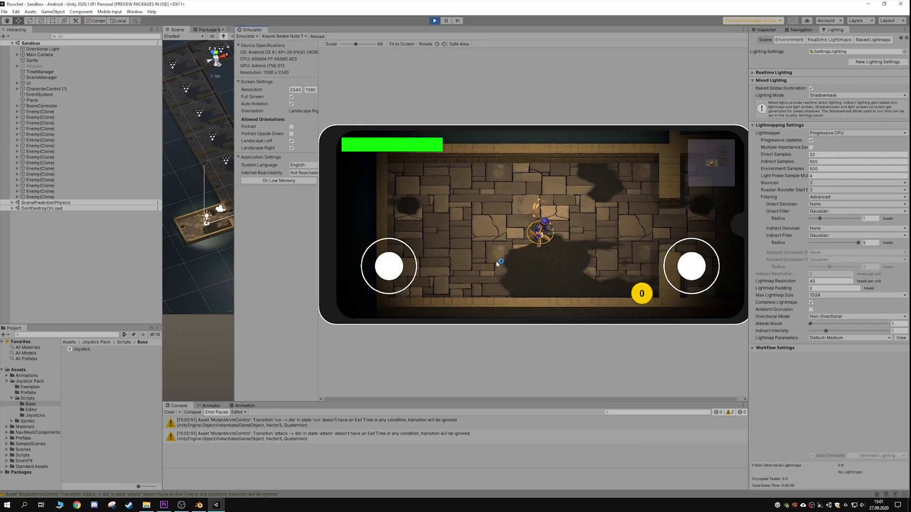
drag(403, 252, 374, 259)
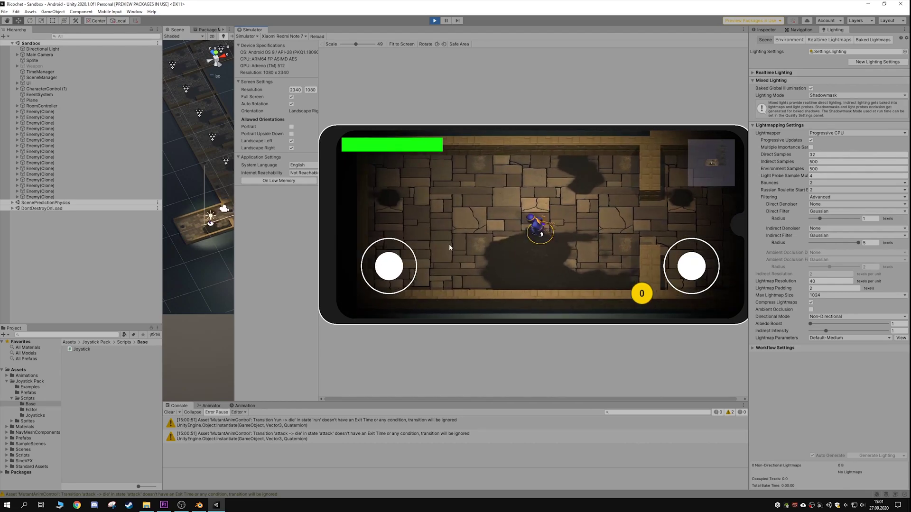
Step: Switch to Blender and examine the floorPhotoshopRepeating color and normal image texture nodes in the floor plane's material
mouse_move(197, 506)
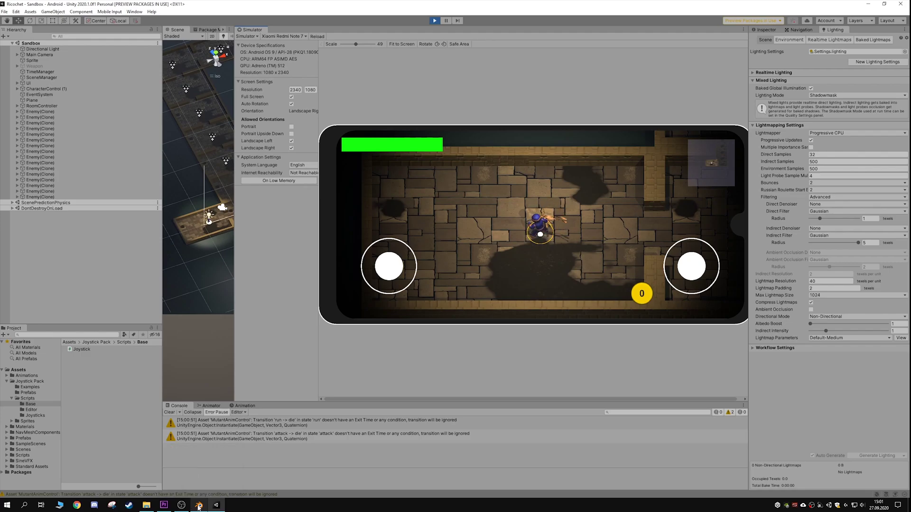
click(198, 505)
scroll(448, 388, up, 2)
scroll(460, 394, down, 2)
scroll(317, 382, up, 5)
scroll(317, 383, up, 4)
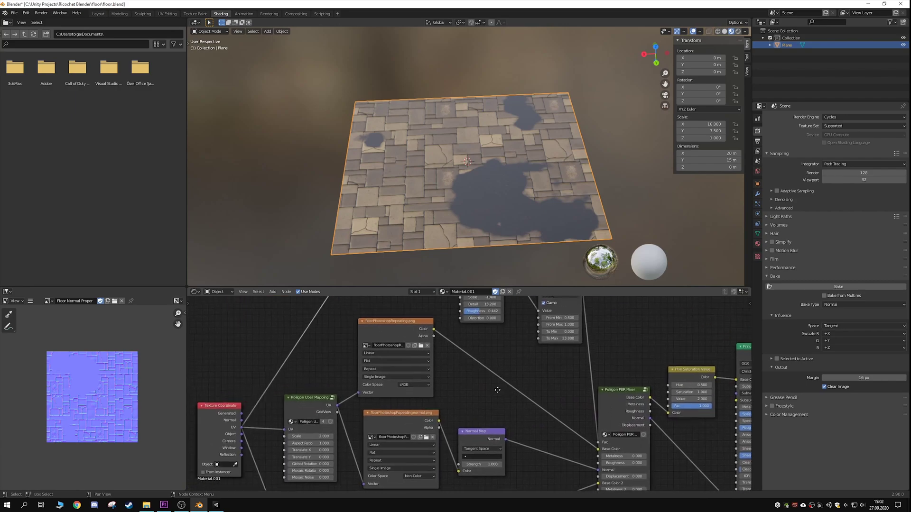
click(403, 317)
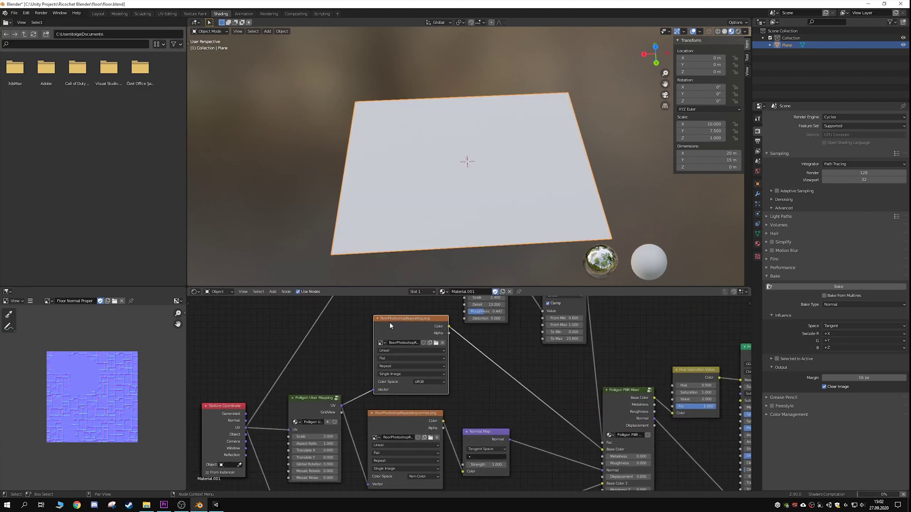
scroll(375, 304, down, 2)
scroll(407, 376, up, 2)
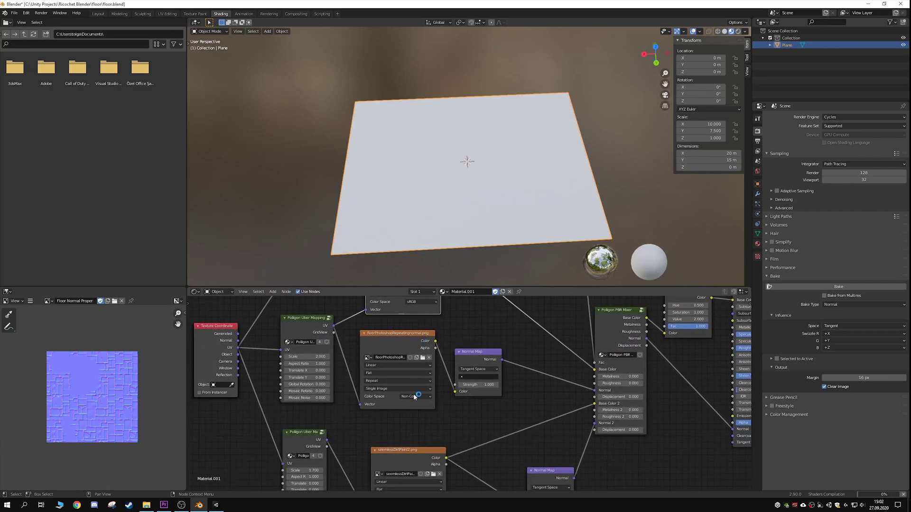
scroll(420, 349, down, 3)
scroll(401, 329, up, 4)
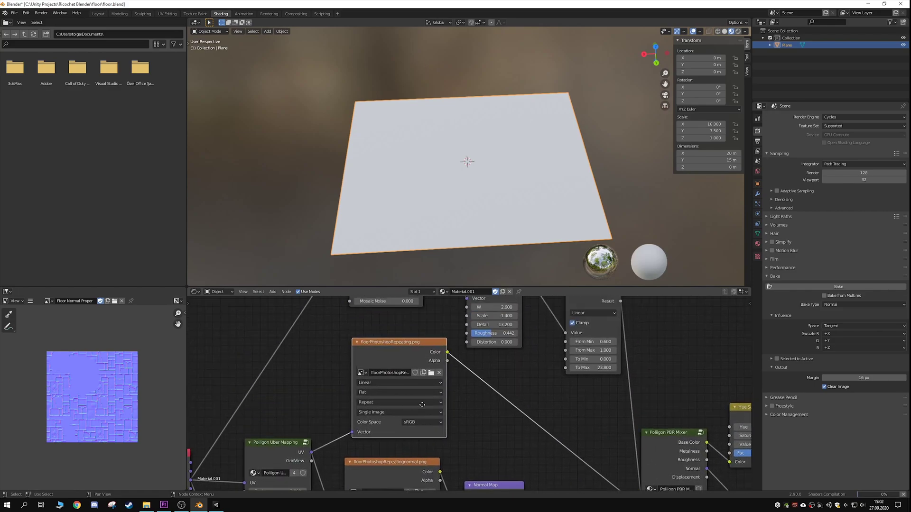
middle_drag(421, 404, 426, 411)
scroll(437, 395, down, 3)
scroll(452, 357, up, 2)
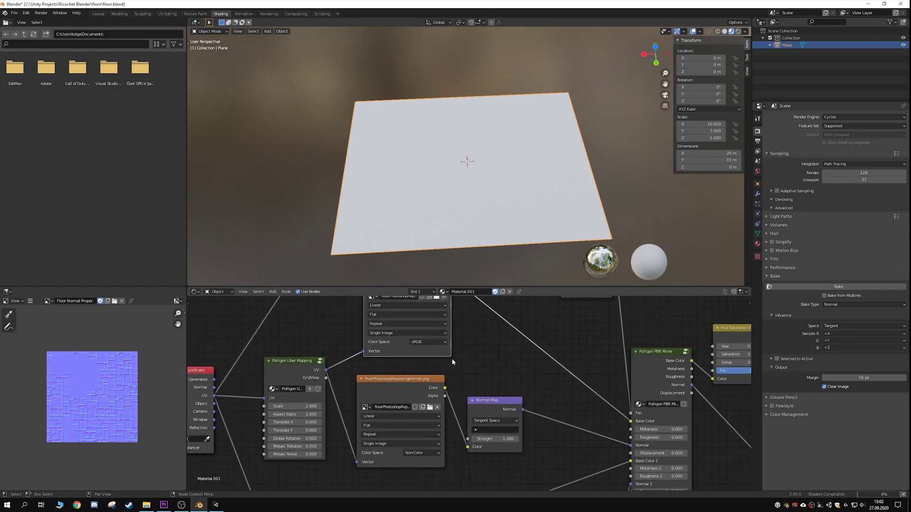
scroll(447, 311, down, 3)
Step: Select the Poliigon Uber Mapping node feeding the floor textures and examine its settings and connections
click(284, 364)
scroll(385, 436, up, 3)
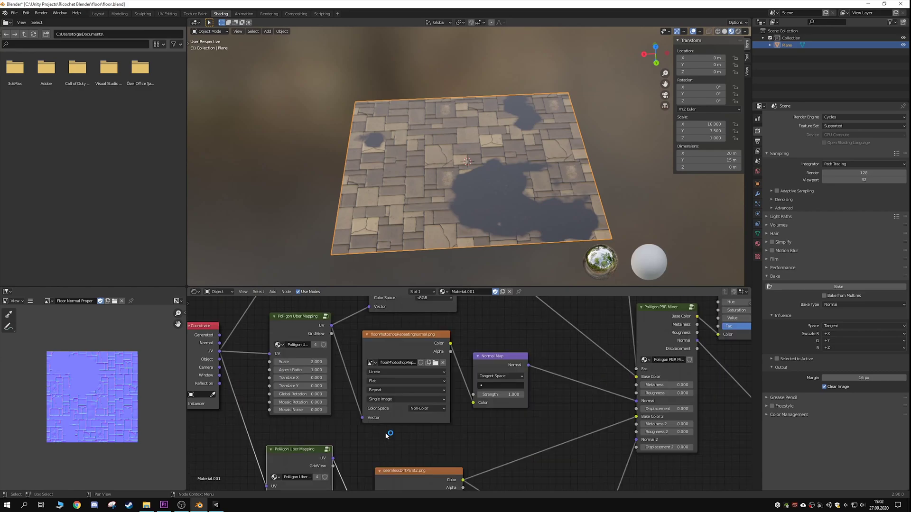
click(303, 320)
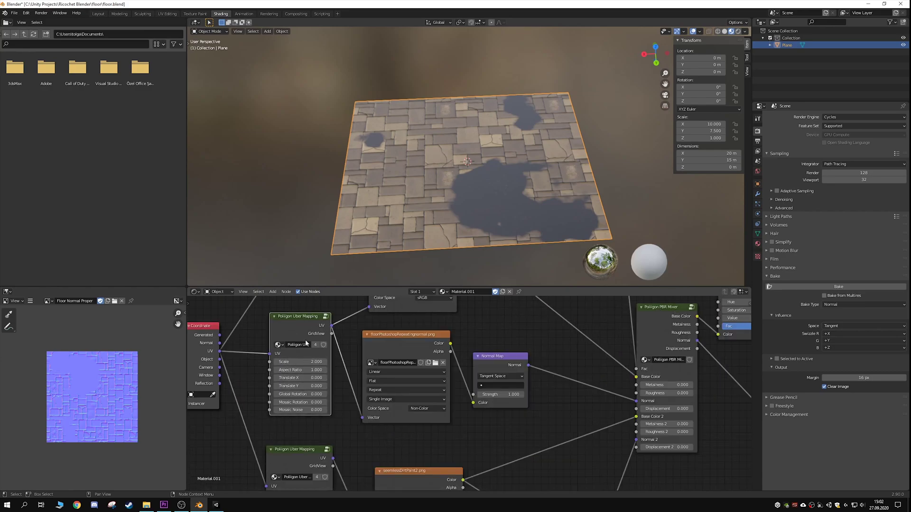
middle_drag(292, 358, 365, 407)
scroll(366, 407, down, 5)
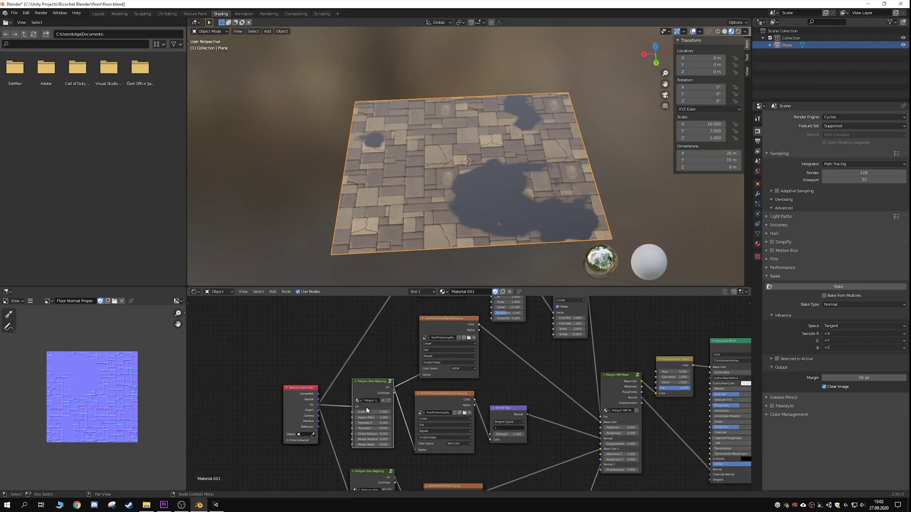
Step: Examine how the textures pass through the Poliigon PBR Mixer and Hue Saturation nodes into the Principled BSDF
middle_drag(393, 361, 350, 431)
middle_drag(343, 469, 350, 335)
scroll(313, 389, down, 3)
middle_drag(313, 389, 257, 434)
middle_drag(532, 426, 478, 452)
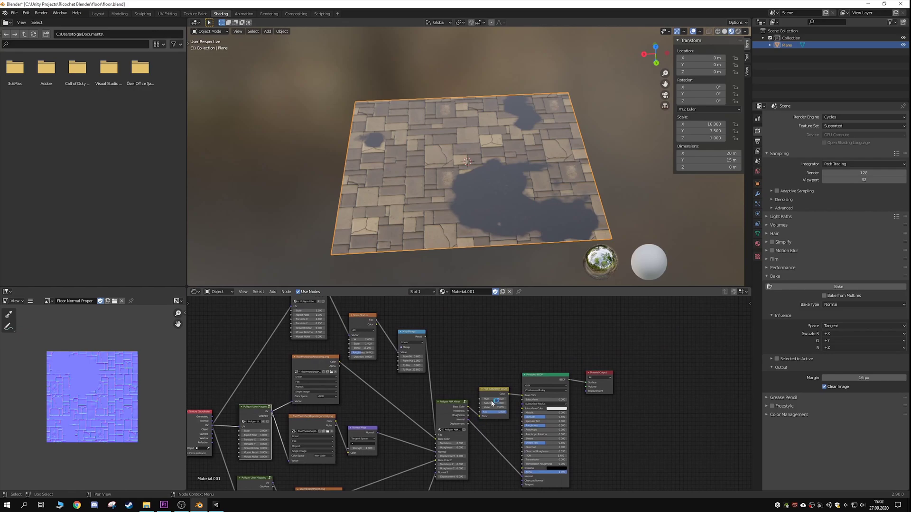
scroll(458, 470, up, 4)
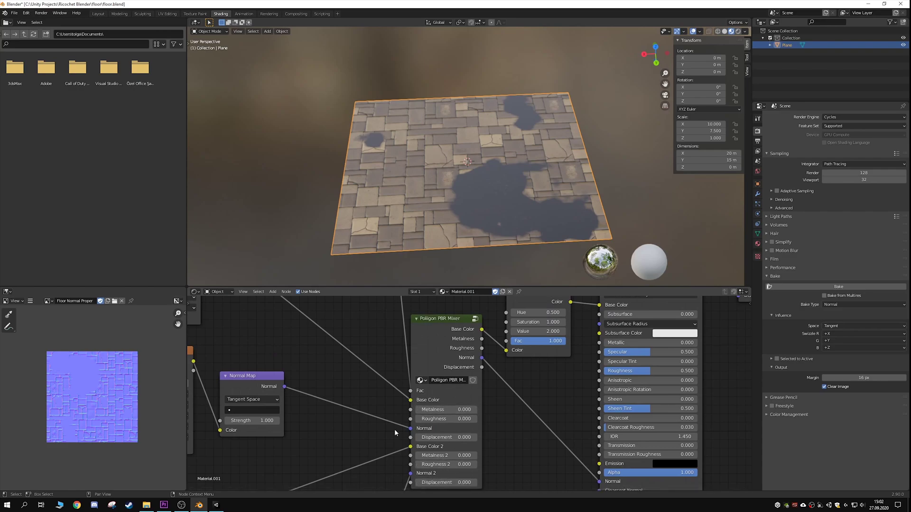
middle_drag(359, 416, 441, 417)
scroll(502, 344, down, 5)
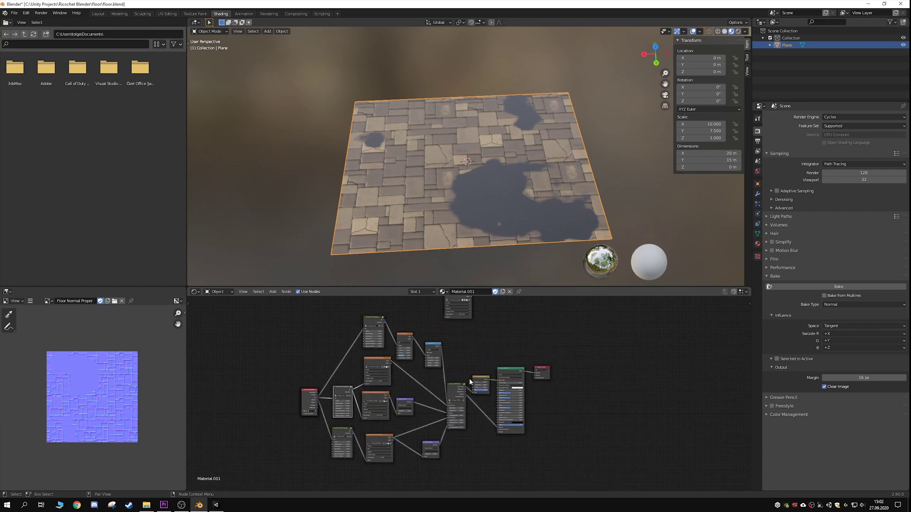
Step: Select the unconnected Floor Normal Proper image texture node above the main node network
middle_drag(469, 378, 437, 414)
scroll(414, 397, up, 11)
middle_drag(341, 414, 498, 421)
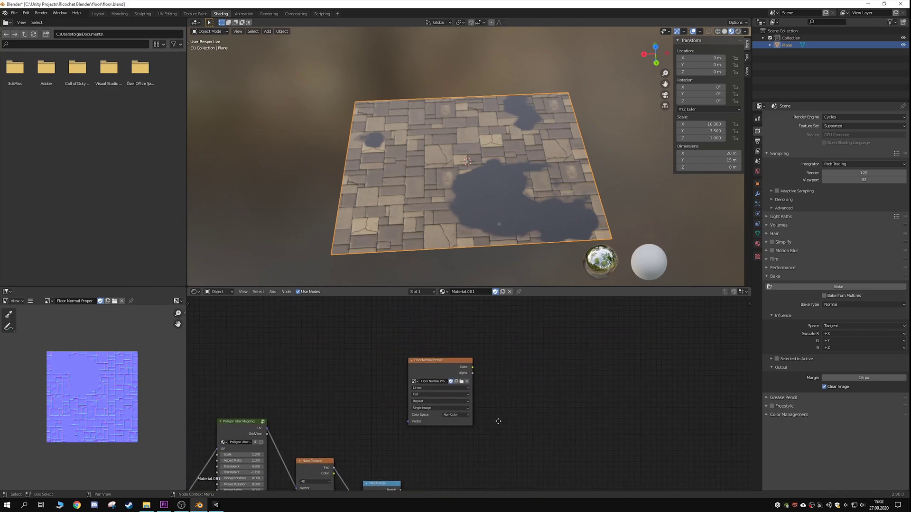
scroll(498, 420, up, 3)
click(428, 353)
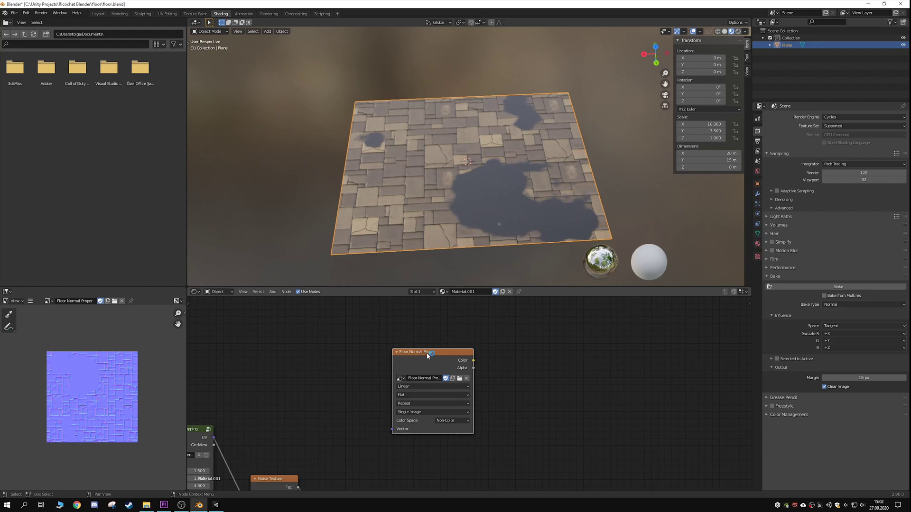
Step: Assign a new 2048 × 2048 px image named FloorDiffuse to the unconnected image texture node and reposition the node slightly
key(shift+a)
mouse_move(485, 400)
drag(425, 356, 398, 342)
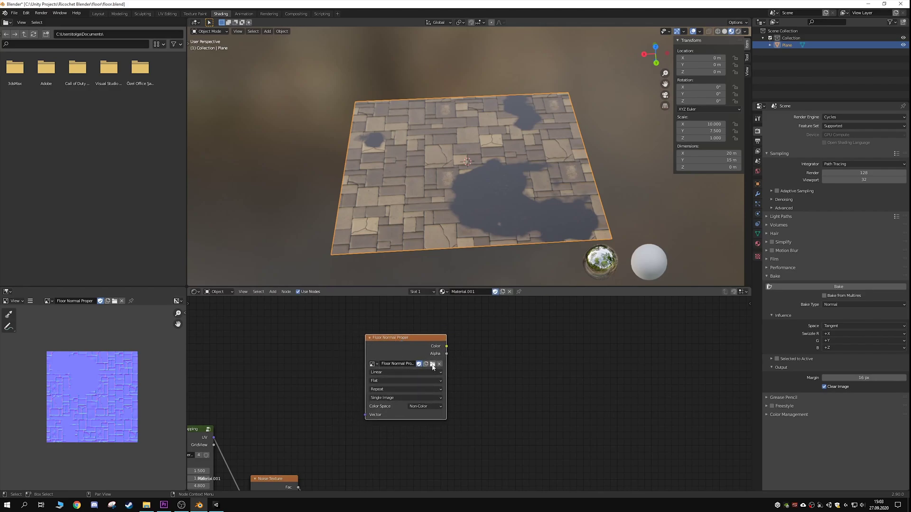
click(425, 364)
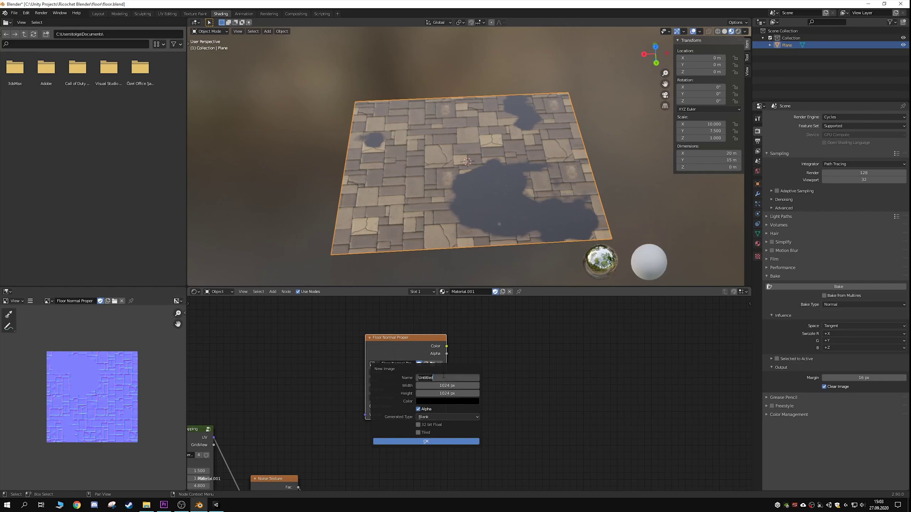
text(FloorDiffuse)
key(Return)
click(466, 386)
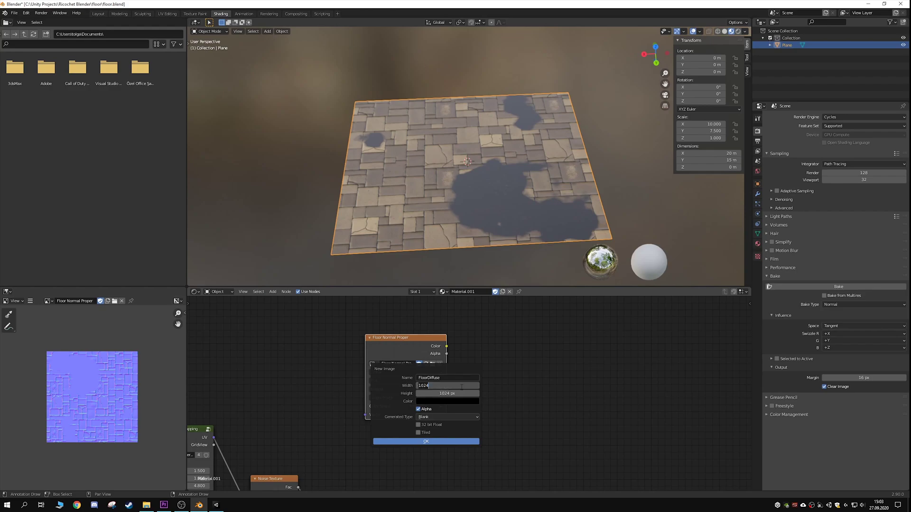
text(2048)
key(Tab)
click(426, 442)
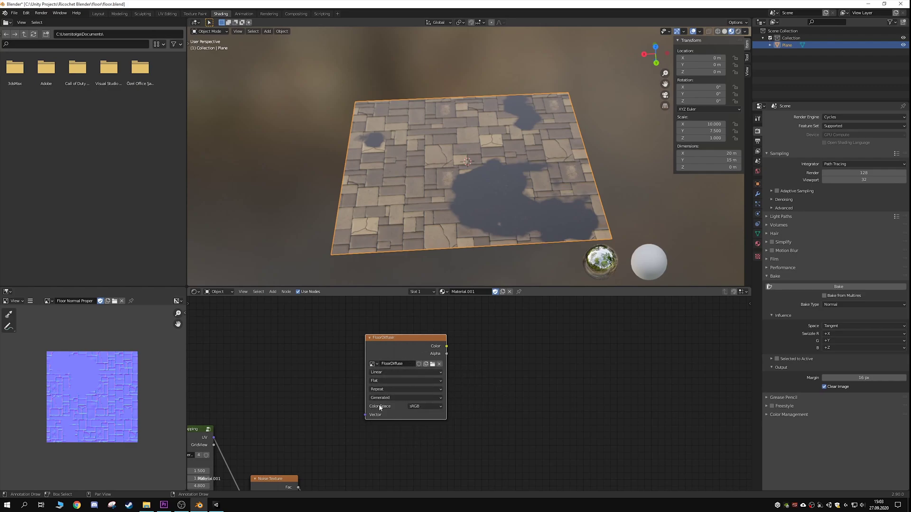
drag(397, 345, 404, 339)
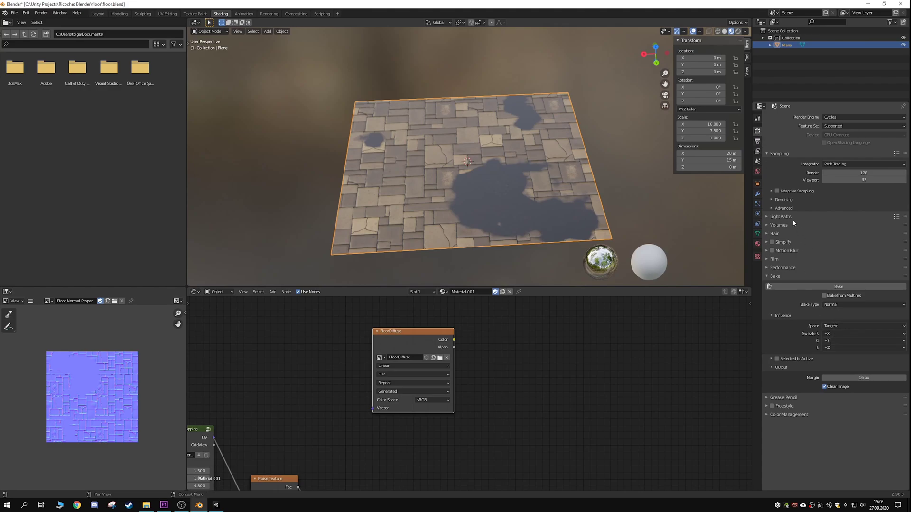
Step: Keep Cycles as the render engine and set the bake type to Diffuse
click(838, 117)
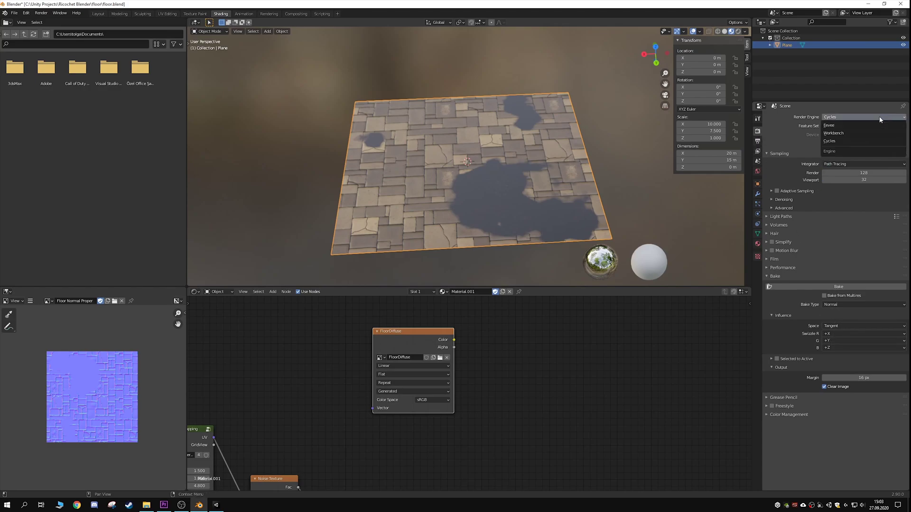
click(848, 115)
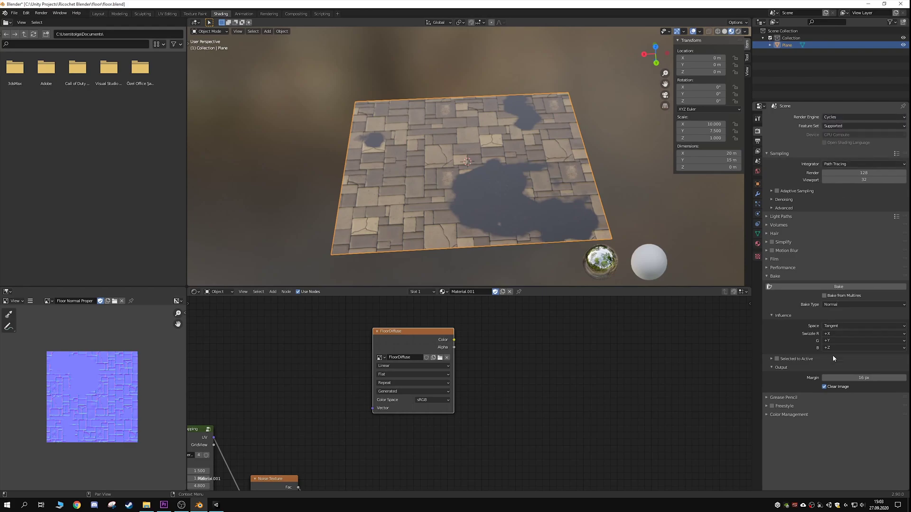
click(814, 287)
click(875, 304)
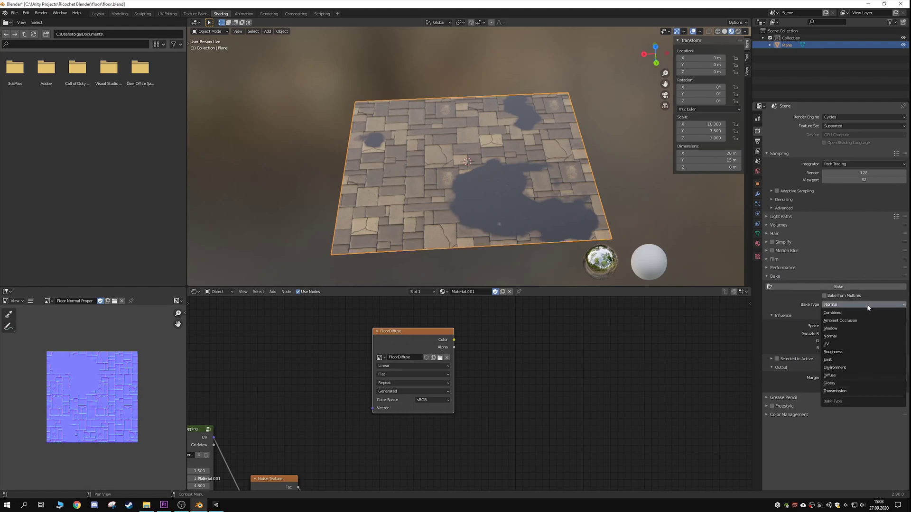
click(831, 375)
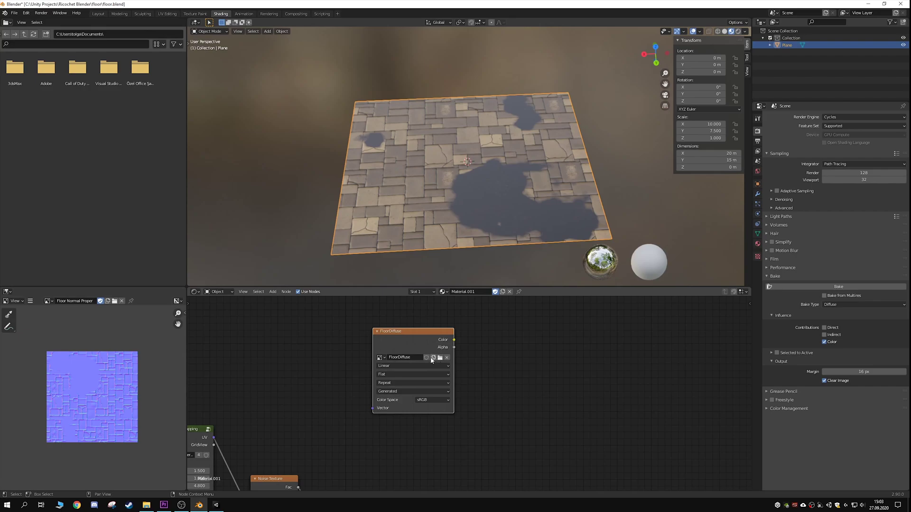
Step: Show the FloorDiffuse image in the image editor, bake the diffuse map, and shift the FloorDiffuse node slightly
click(51, 303)
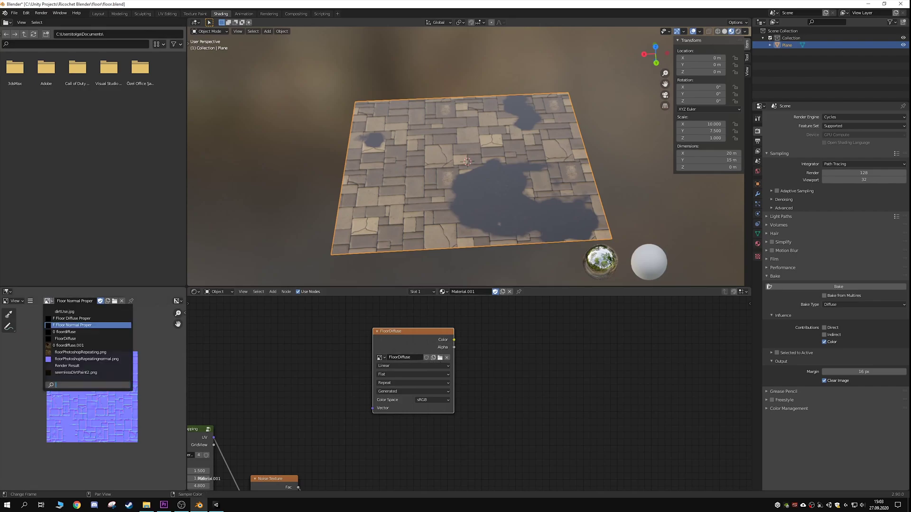
click(72, 340)
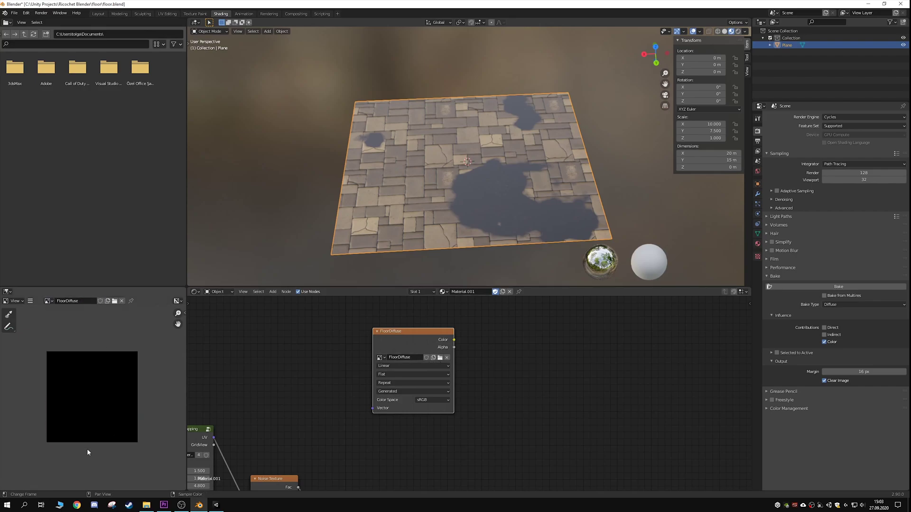
click(839, 287)
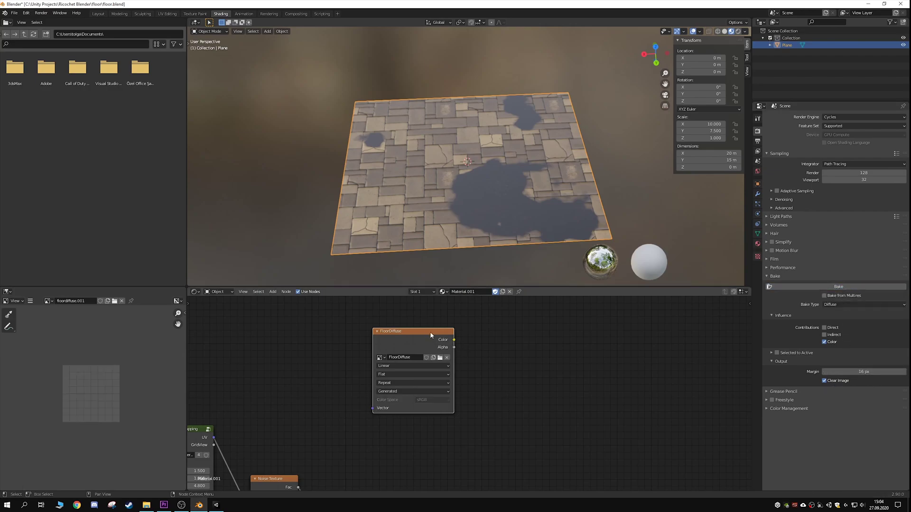
drag(400, 334, 422, 338)
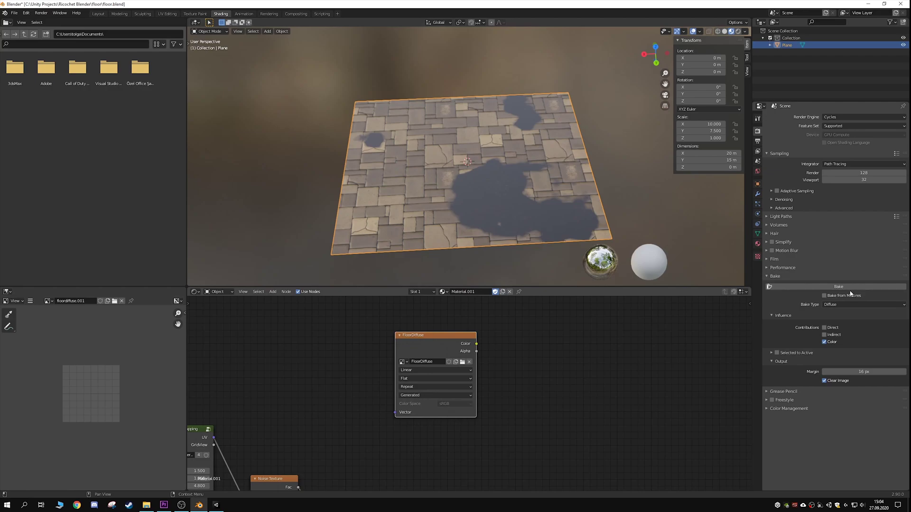
Step: Set the bake type to Normal and assign a new 2048 × 2048 px image named FloorDiffuseNormal to the image texture node
click(889, 303)
click(839, 336)
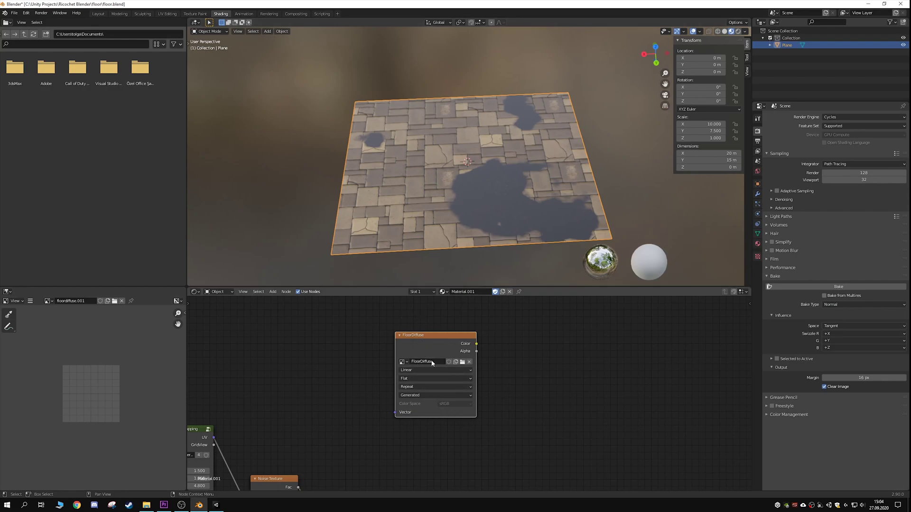
click(456, 362)
text(FloorDiffuseNormal)
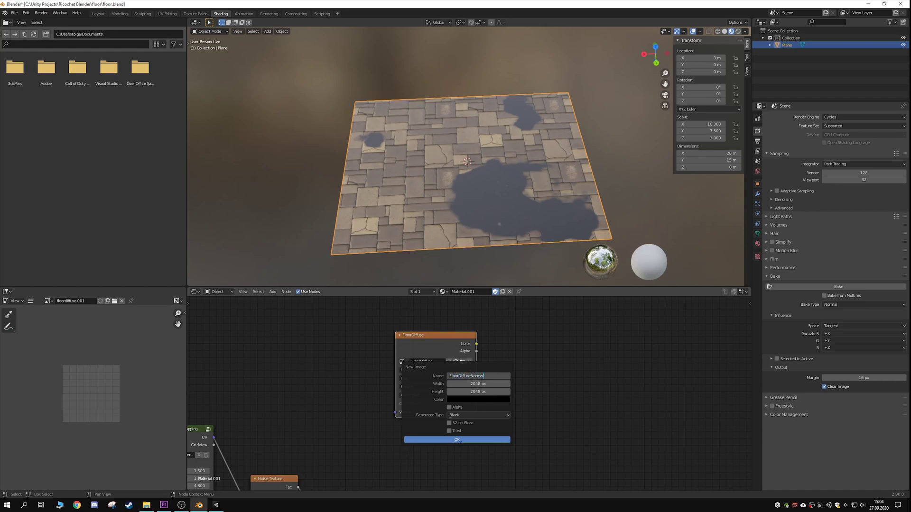
click(457, 440)
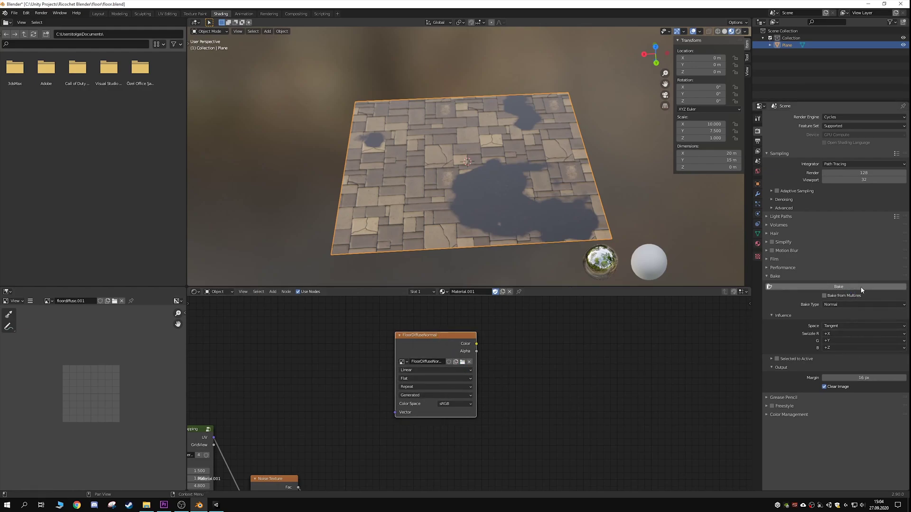
drag(435, 335, 426, 332)
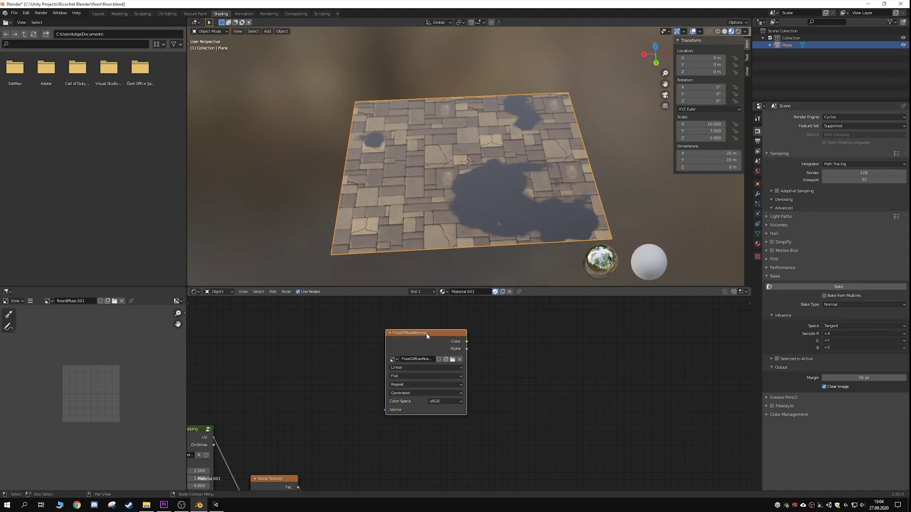
click(30, 301)
mouse_move(75, 316)
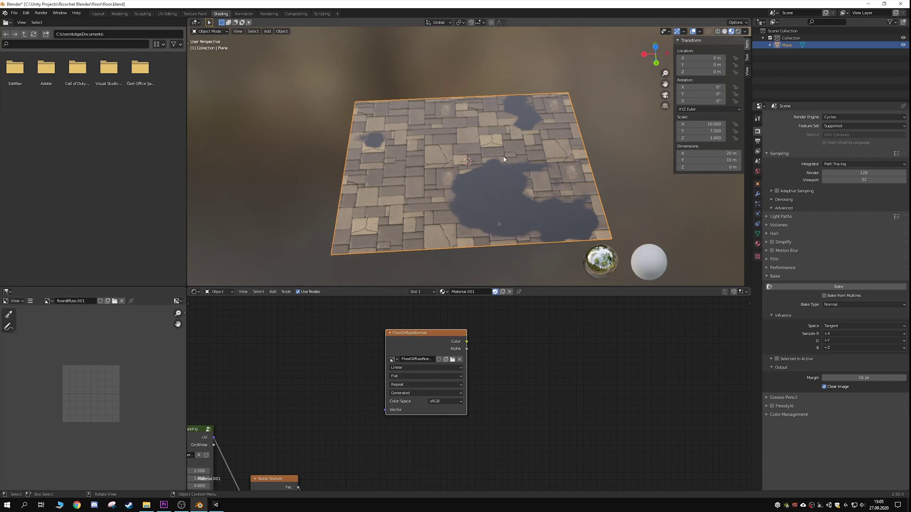
Step: Move the Noise Texture node between the Poliigon Uber Mapping and Map Range nodes slightly upward
middle_drag(323, 392, 512, 329)
scroll(504, 352, down, 8)
middle_drag(527, 411, 488, 290)
scroll(478, 378, up, 4)
middle_drag(459, 389, 424, 417)
scroll(401, 448, up, 2)
scroll(424, 417, down, 3)
drag(409, 360, 409, 340)
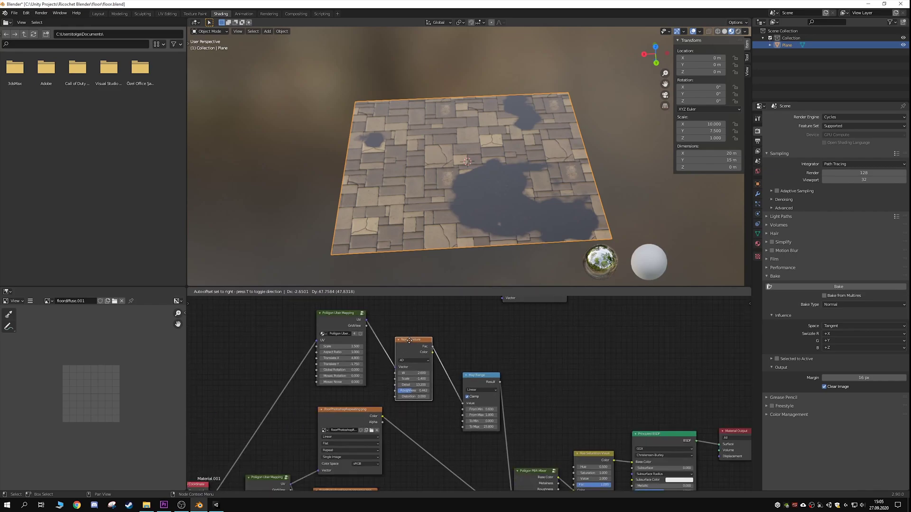
Step: Set the Noise Texture node's W value to 2.700 to change the shape of the dark patches on the floor
shift+scroll(441, 433, down, 5)
scroll(441, 433, up, 4)
middle_drag(441, 433, 486, 375)
middle_drag(420, 318, 475, 352)
scroll(463, 406, down, 4)
scroll(449, 403, down, 2)
middle_drag(547, 417, 457, 456)
middle_drag(412, 351, 430, 469)
scroll(389, 447, up, 6)
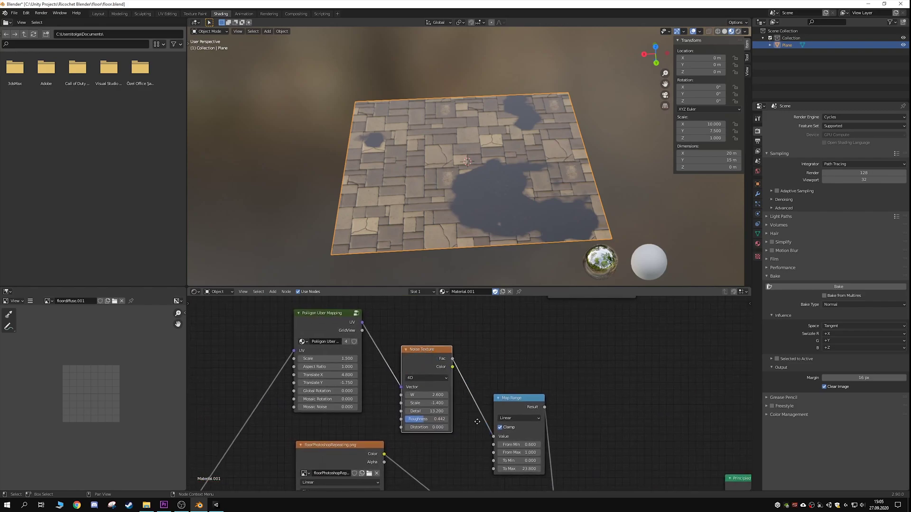
middle_drag(479, 424, 465, 410)
drag(412, 381, 415, 381)
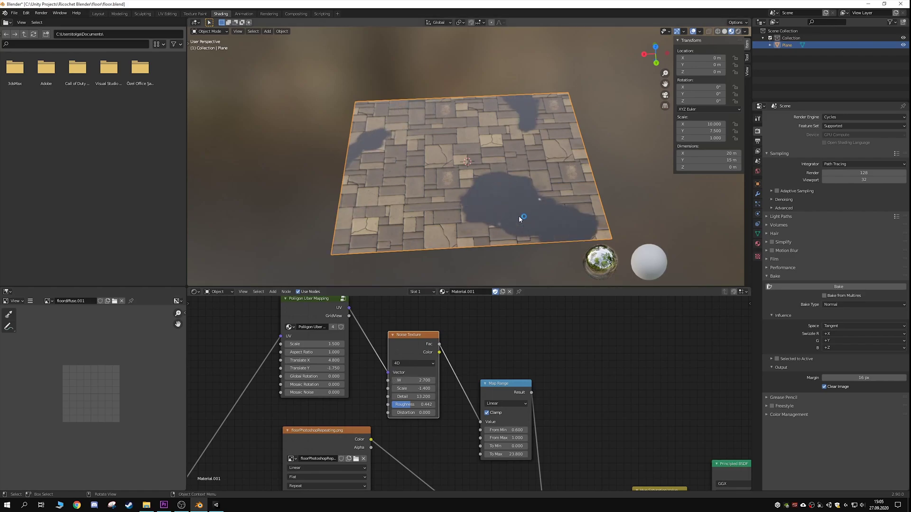